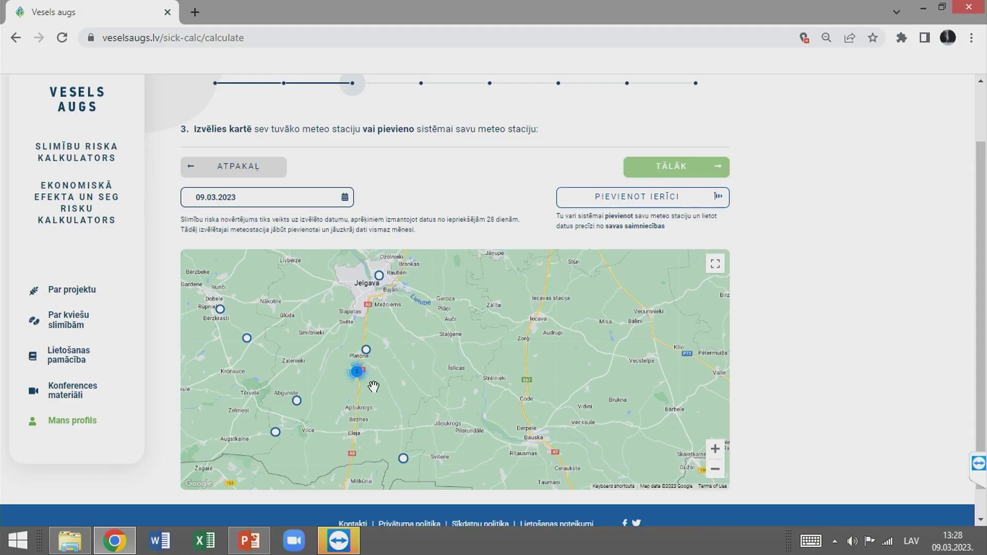
Set the disease risk assessment date to 10.06.2022 and dismiss the location access request
{"action": "left_click_drag", "start_coordinate": [474, 389], "coordinate": [479, 310]}
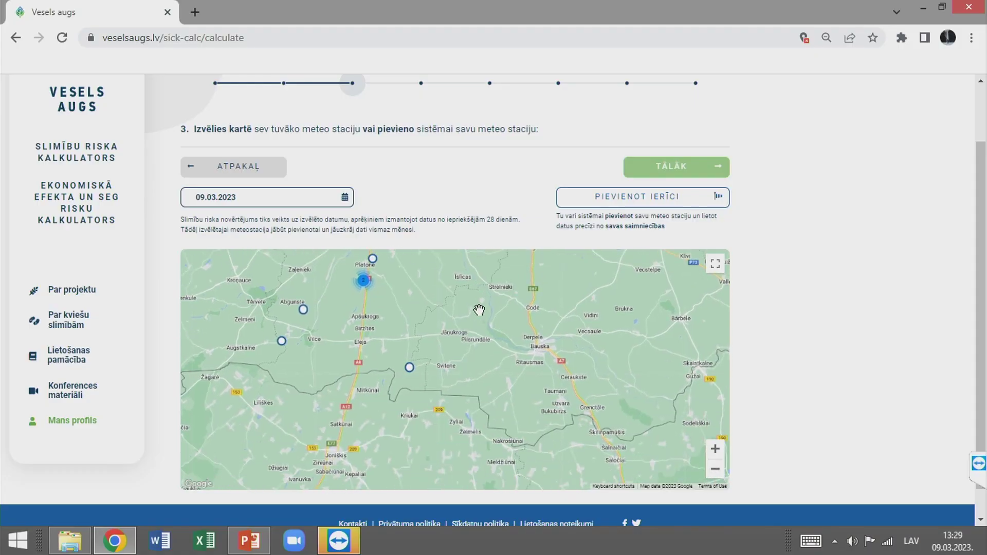
{"action": "left_click", "coordinate": [345, 198]}
{"action": "left_click", "coordinate": [193, 224]}
{"action": "left_click", "coordinate": [194, 224]}
{"action": "left_click", "coordinate": [194, 225]}
{"action": "left_click", "coordinate": [194, 224]}
{"action": "left_click", "coordinate": [195, 225]}
{"action": "left_click", "coordinate": [195, 225]}
{"action": "left_click", "coordinate": [195, 225]}
{"action": "left_click", "coordinate": [195, 226]}
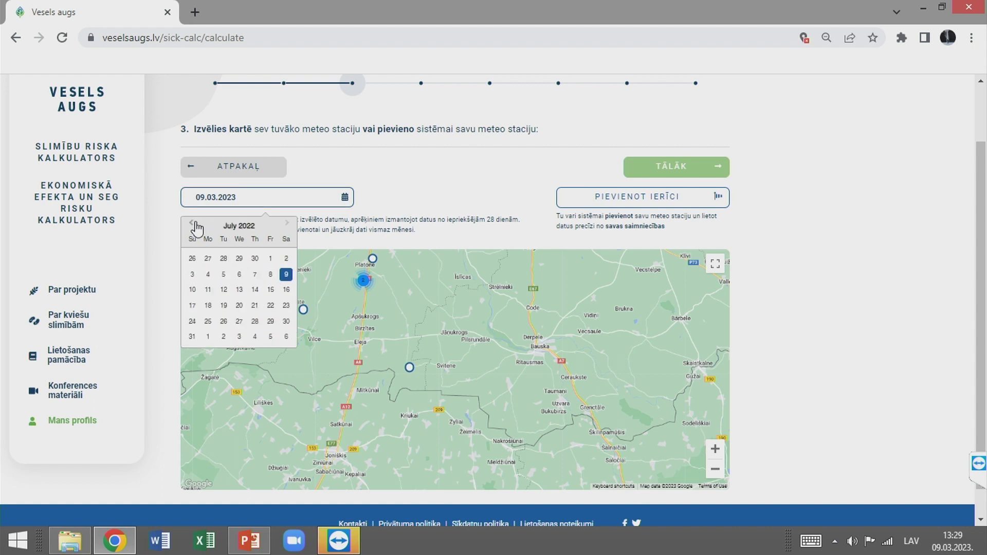
{"action": "left_click", "coordinate": [195, 225]}
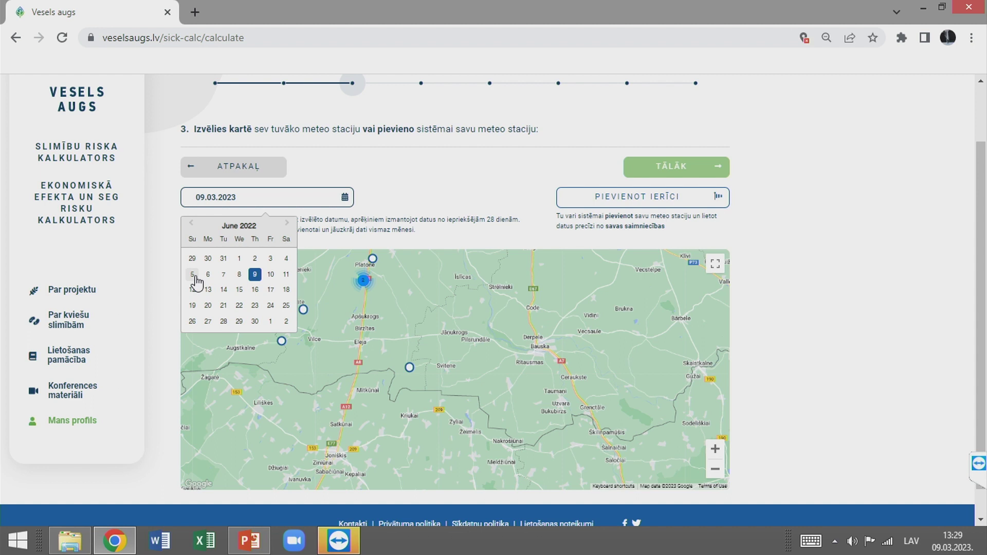
{"action": "left_click", "coordinate": [270, 276]}
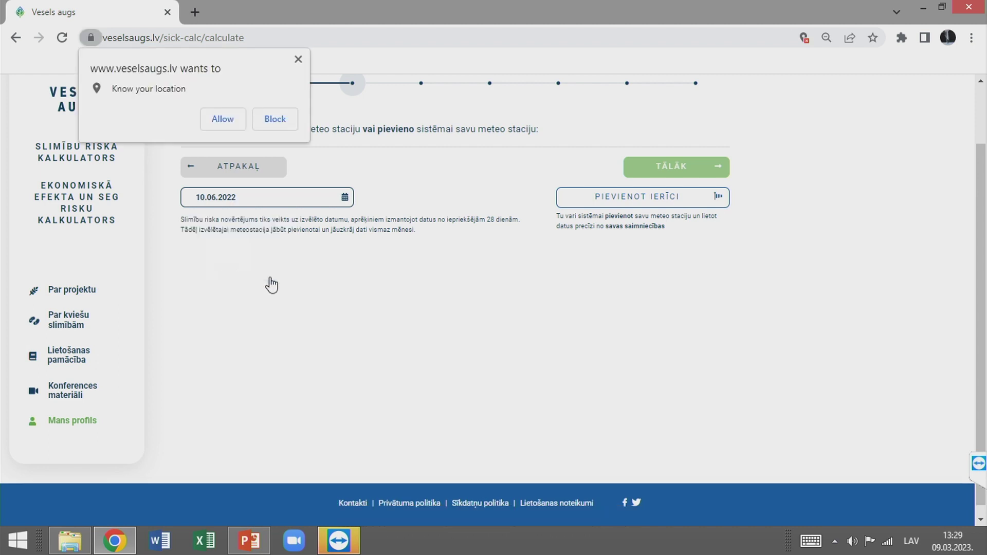
{"action": "left_click", "coordinate": [299, 60]}
Choose the weather station LLKIC 2 Rītausmas (Bauska) on the map and continue to the fungicide question
{"action": "left_click_drag", "start_coordinate": [619, 396], "coordinate": [581, 312]}
{"action": "left_click_drag", "start_coordinate": [537, 416], "coordinate": [544, 351]}
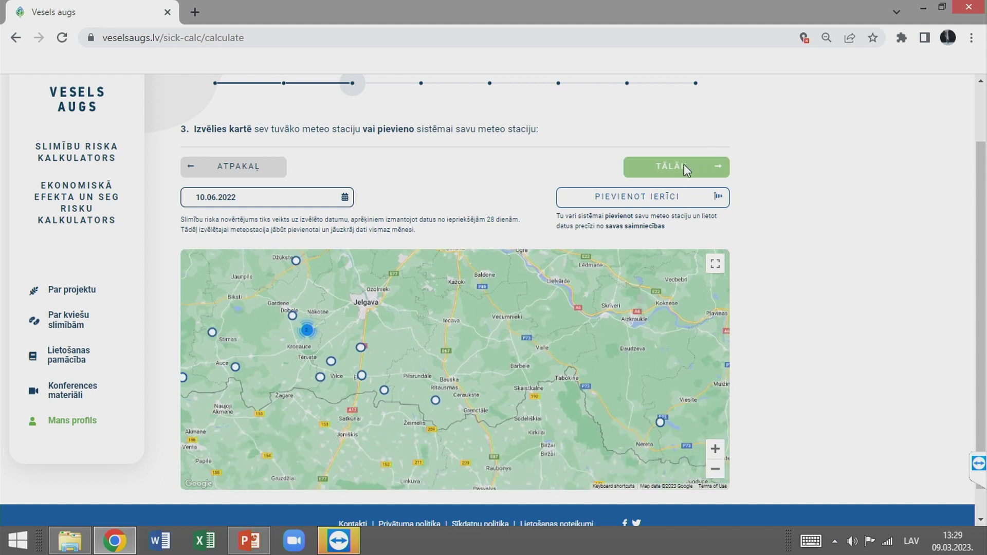
{"action": "left_click", "coordinate": [436, 399]}
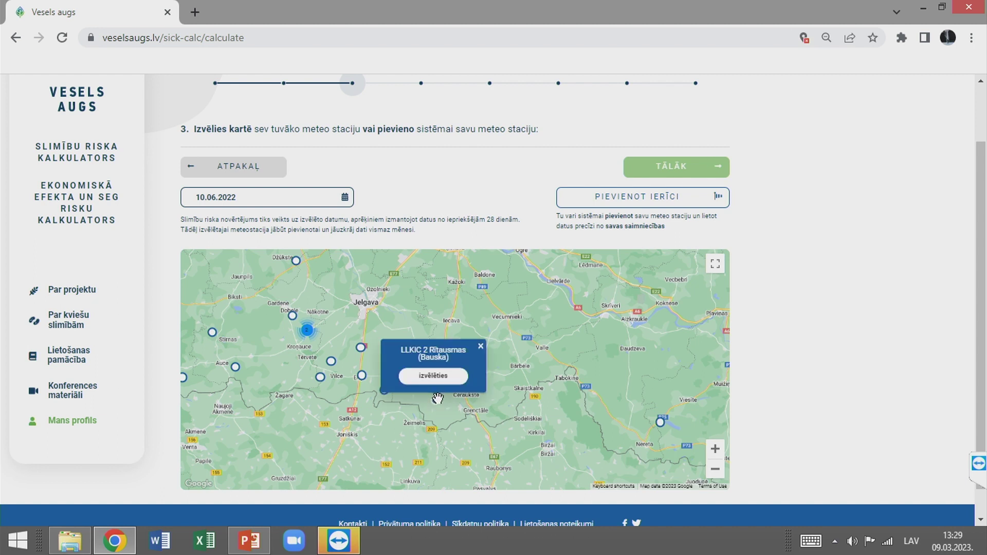
{"action": "left_click", "coordinate": [433, 377]}
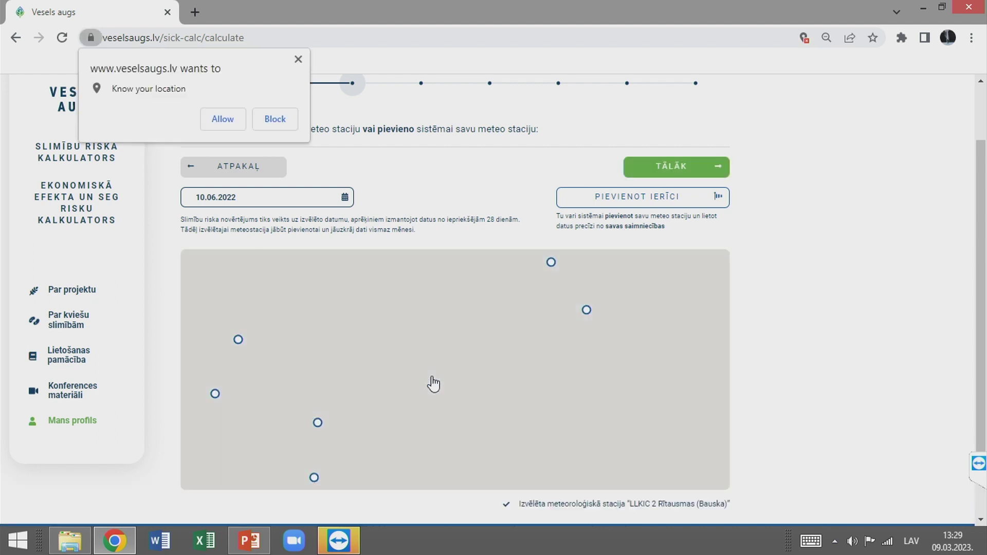
{"action": "left_click", "coordinate": [295, 60]}
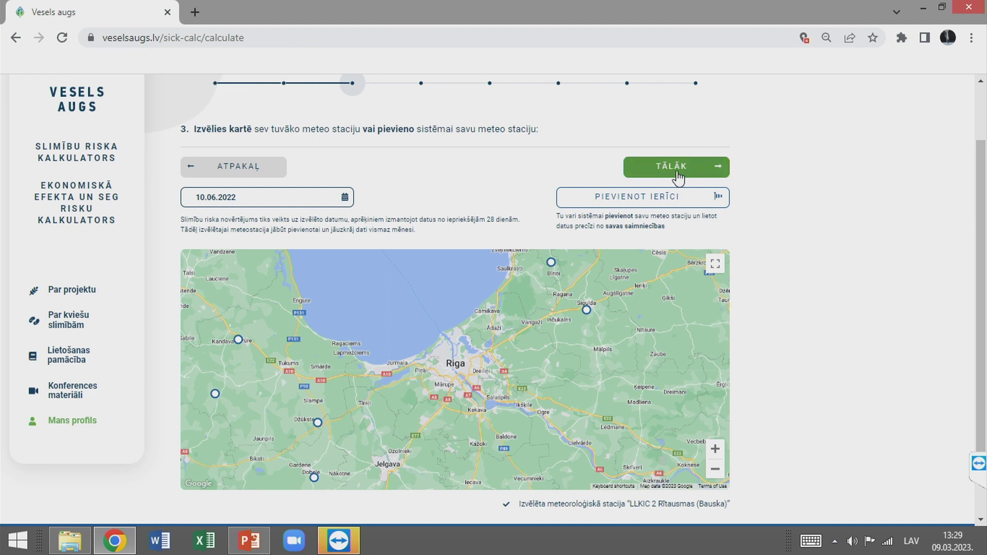
{"action": "scroll", "coordinate": [819, 298], "scroll_direction": "up", "scroll_amount": 2}
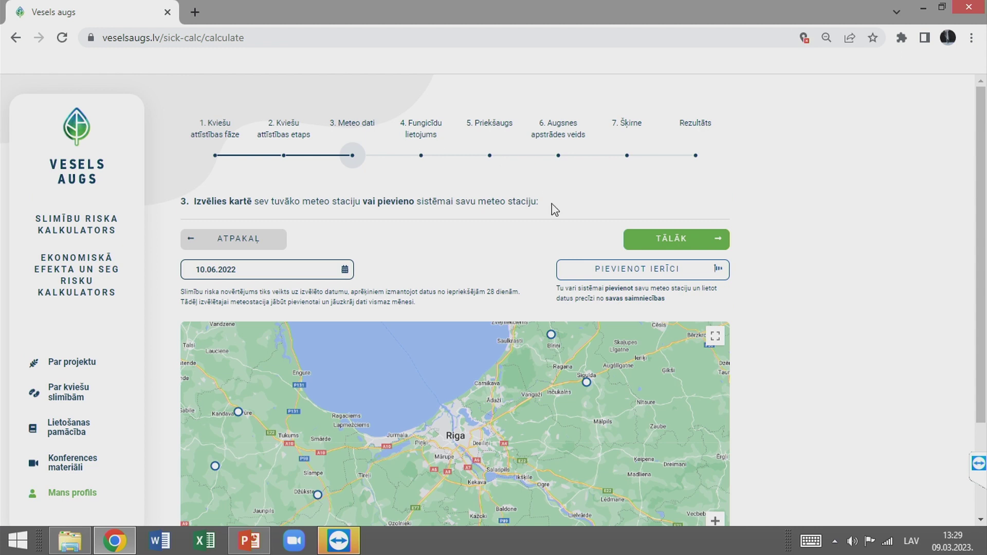
{"action": "left_click", "coordinate": [665, 246]}
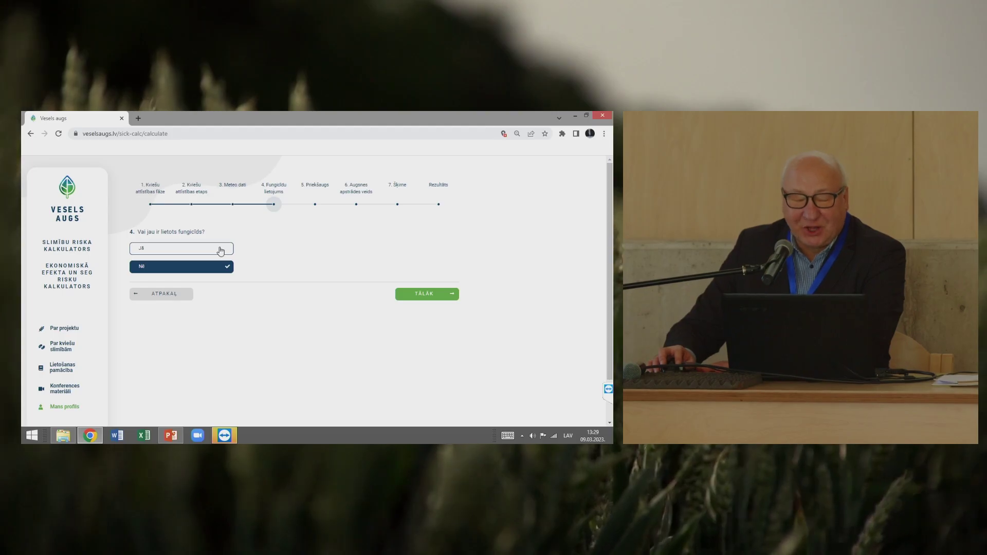
Answer Jā to prior fungicide use and try 29.05.2022 and 03.06.2022 as the application date
{"action": "left_click", "coordinate": [220, 250]}
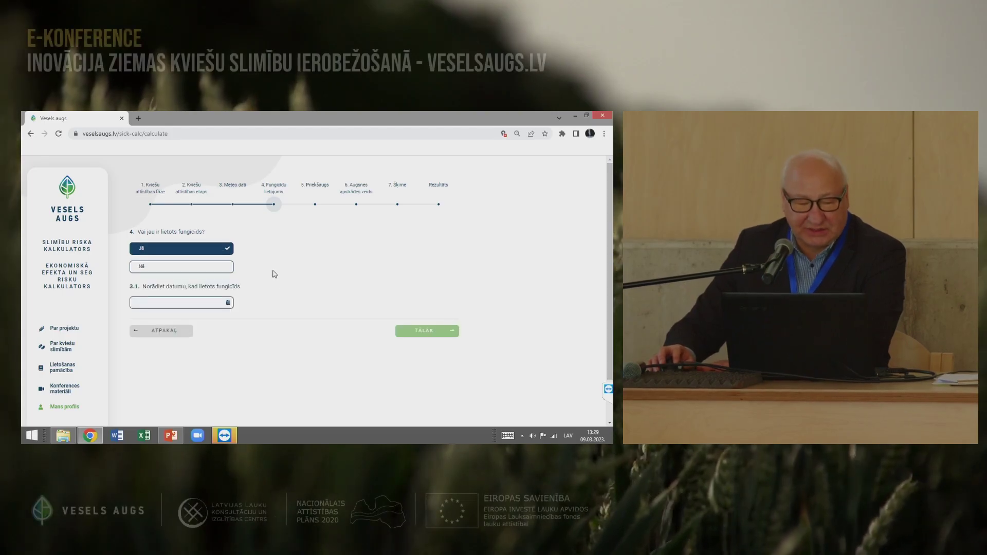
{"action": "left_click", "coordinate": [227, 303]}
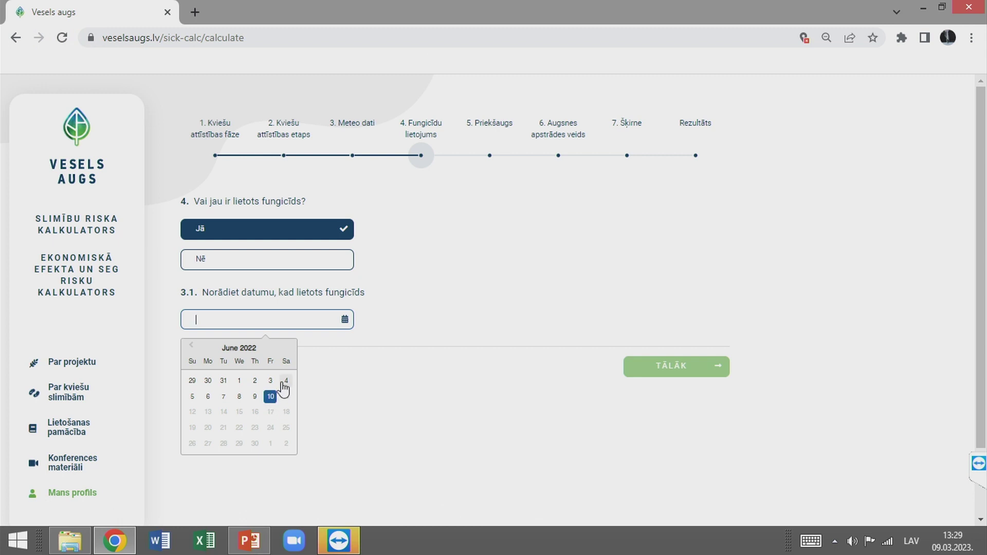
{"action": "left_click", "coordinate": [194, 381]}
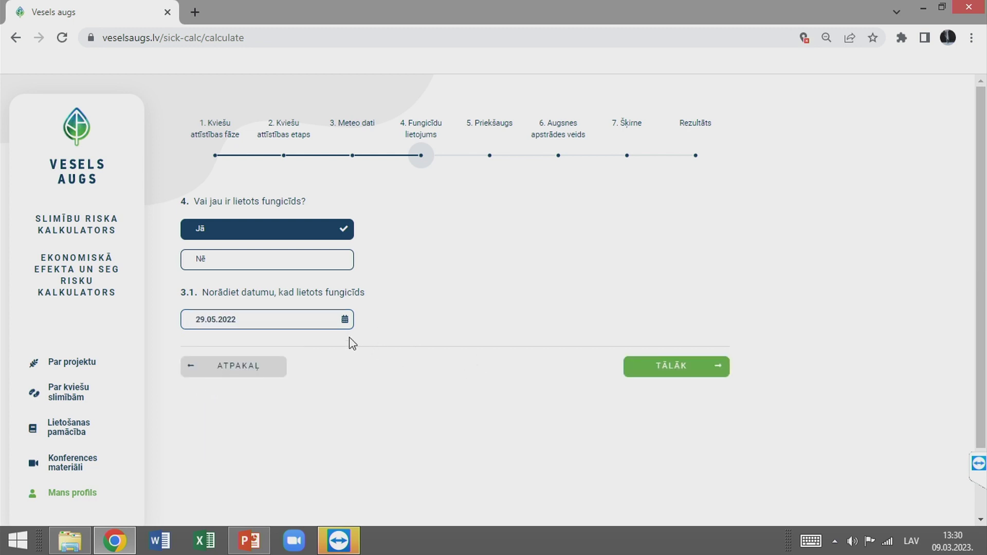
{"action": "left_click", "coordinate": [349, 320]}
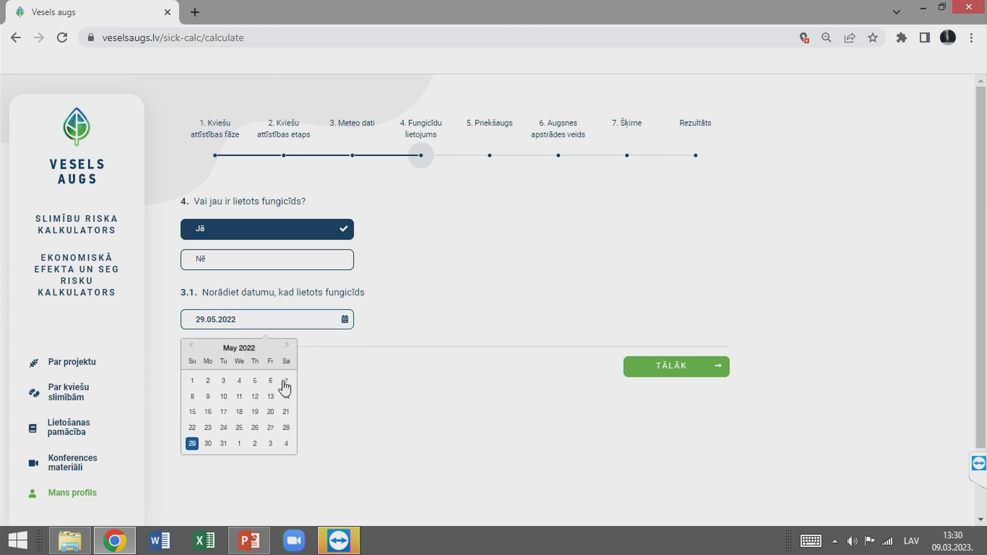
{"action": "left_click", "coordinate": [270, 444]}
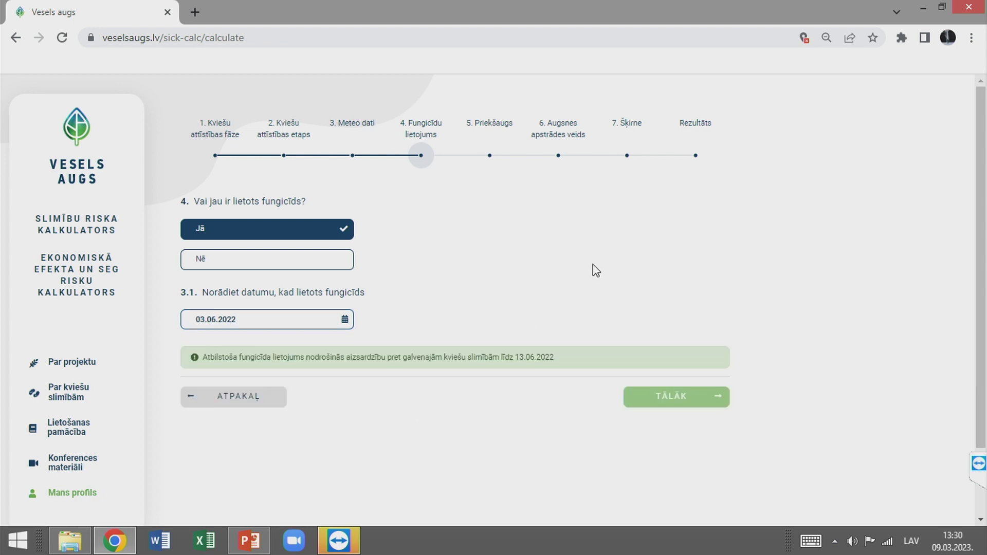
{"action": "scroll", "coordinate": [598, 270], "scroll_direction": "down", "scroll_amount": 2}
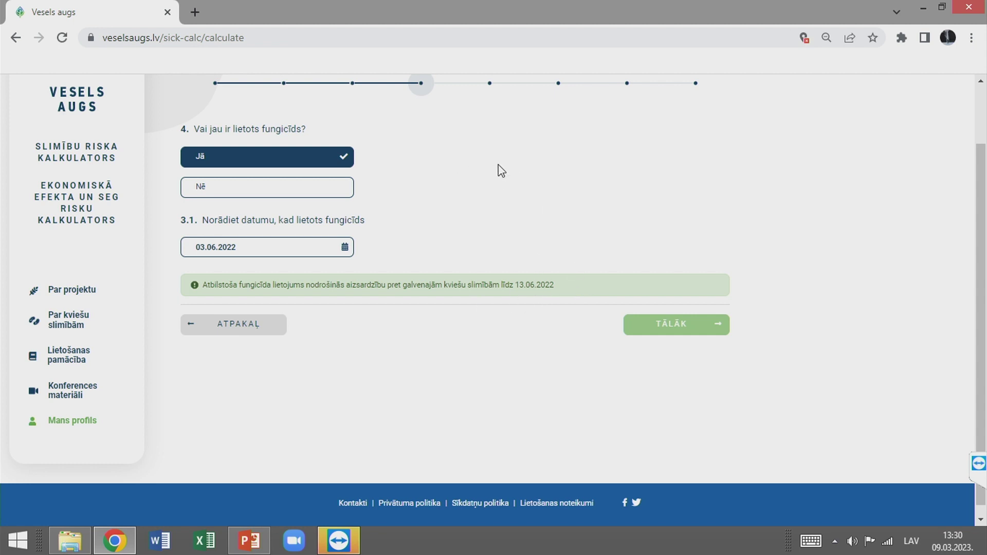
Answer Nē to the question about prior fungicide use and continue to the previous crop question
{"action": "left_click", "coordinate": [307, 194]}
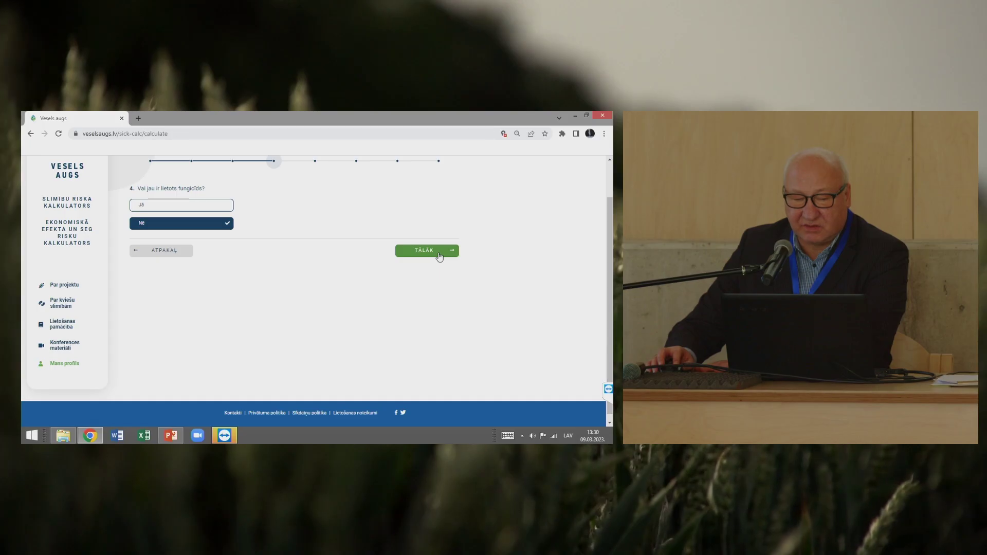
{"action": "left_click", "coordinate": [439, 252]}
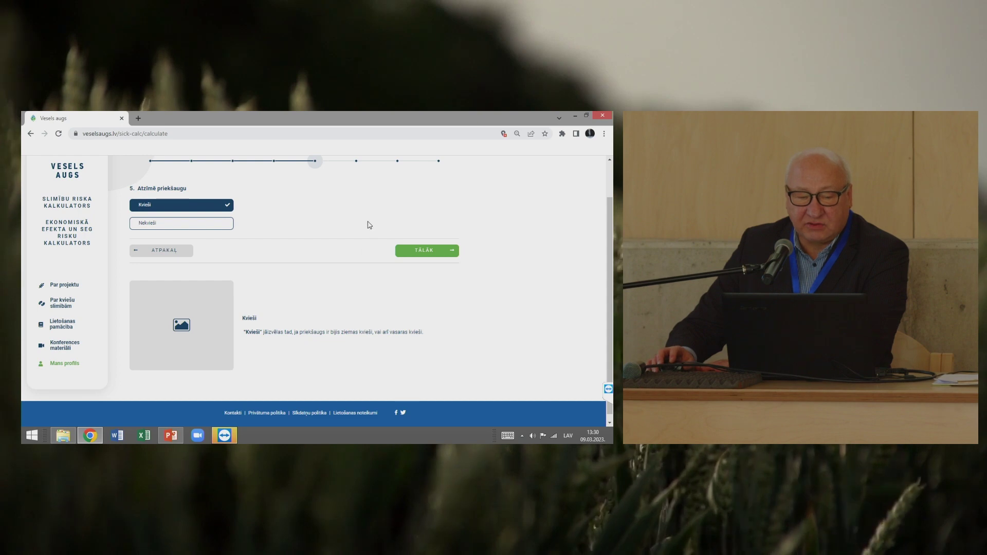
{"action": "scroll", "coordinate": [360, 234], "scroll_direction": "up", "scroll_amount": 2}
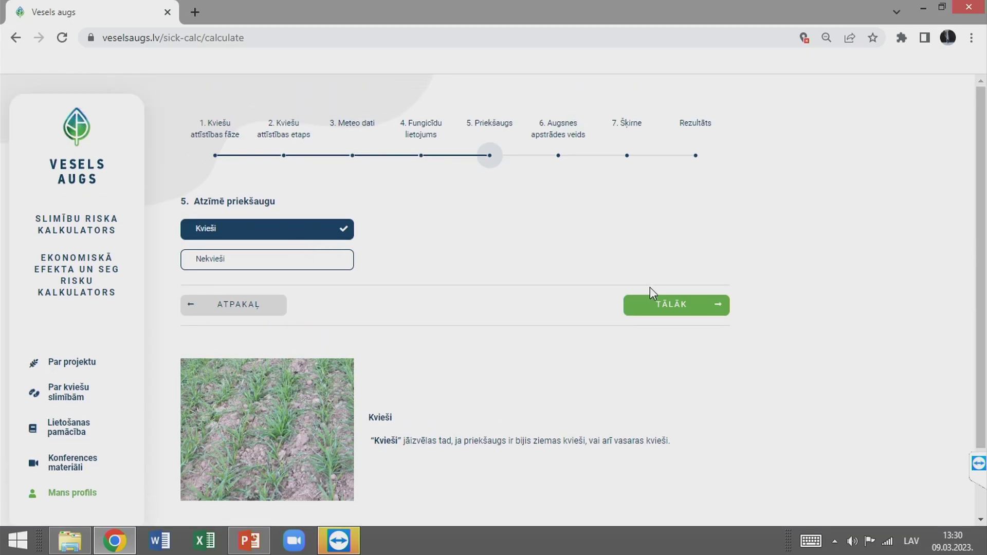
Review both previous crop options, choose Kvieši and continue to the soil tillage question
{"action": "left_click", "coordinate": [655, 306]}
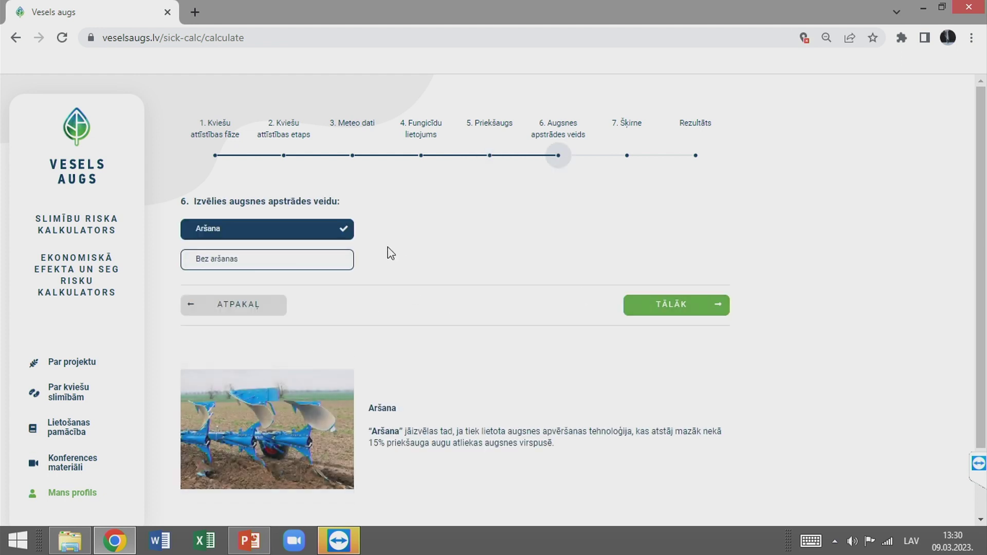
{"action": "left_click", "coordinate": [234, 313]}
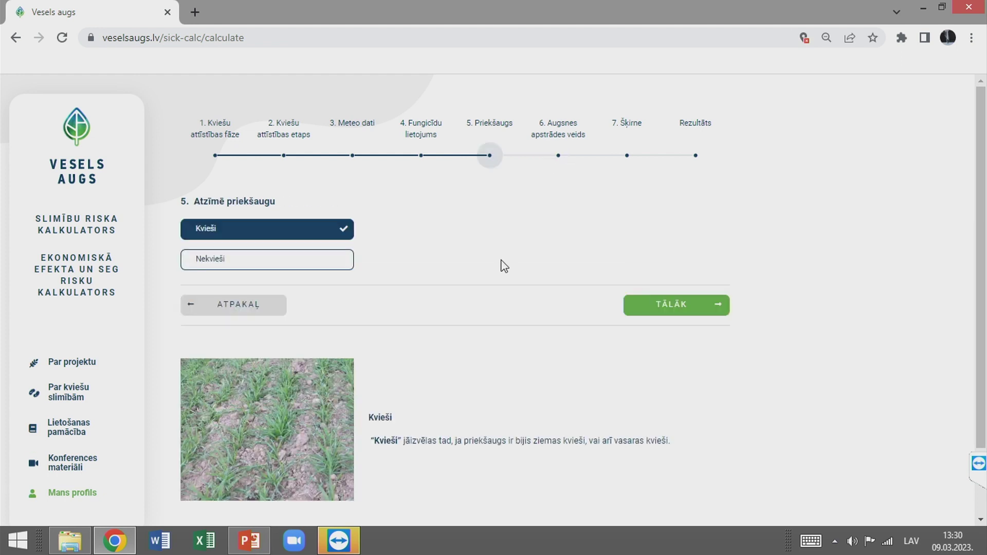
{"action": "scroll", "coordinate": [503, 262], "scroll_direction": "down", "scroll_amount": 1}
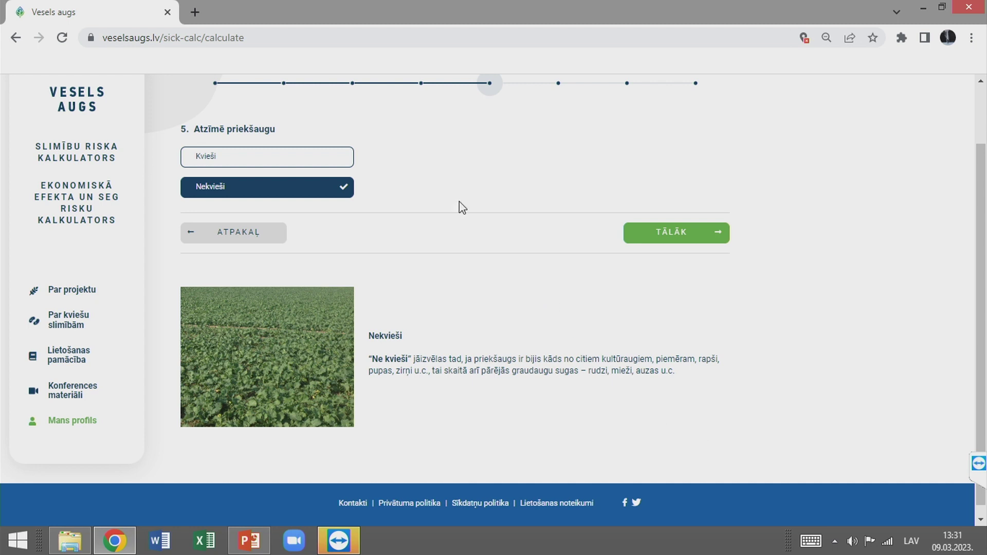
{"action": "left_click", "coordinate": [330, 161]}
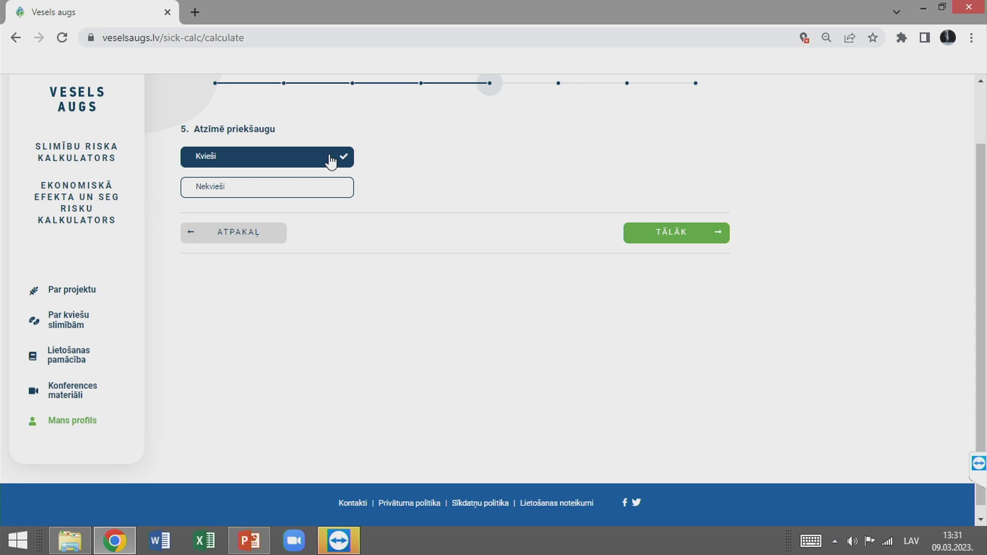
{"action": "left_click", "coordinate": [687, 239]}
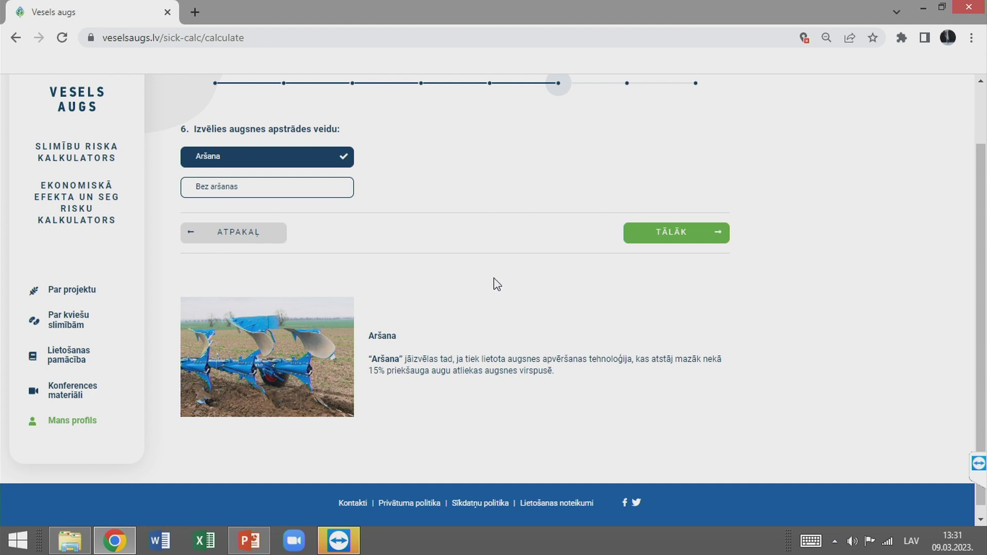
Select Bez aršanas as the soil tillage method and continue to the wheat variety question
{"action": "left_click", "coordinate": [302, 187]}
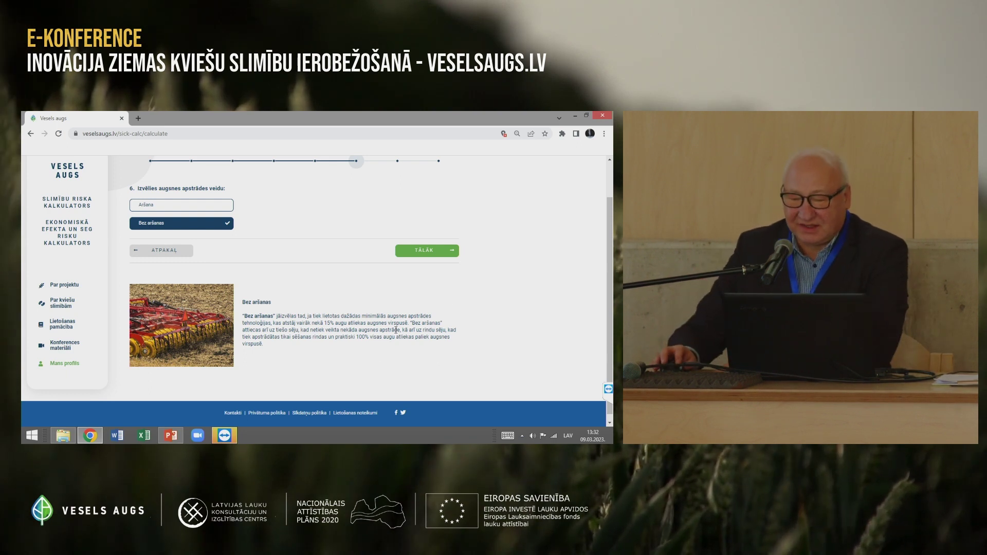
{"action": "left_click", "coordinate": [423, 251]}
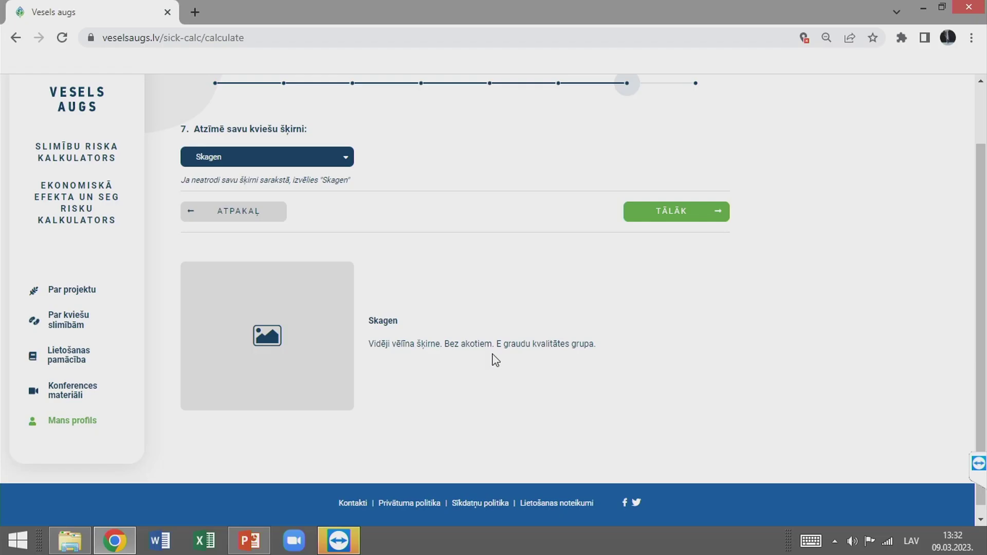
{"action": "scroll", "coordinate": [318, 319], "scroll_direction": "up", "scroll_amount": 2}
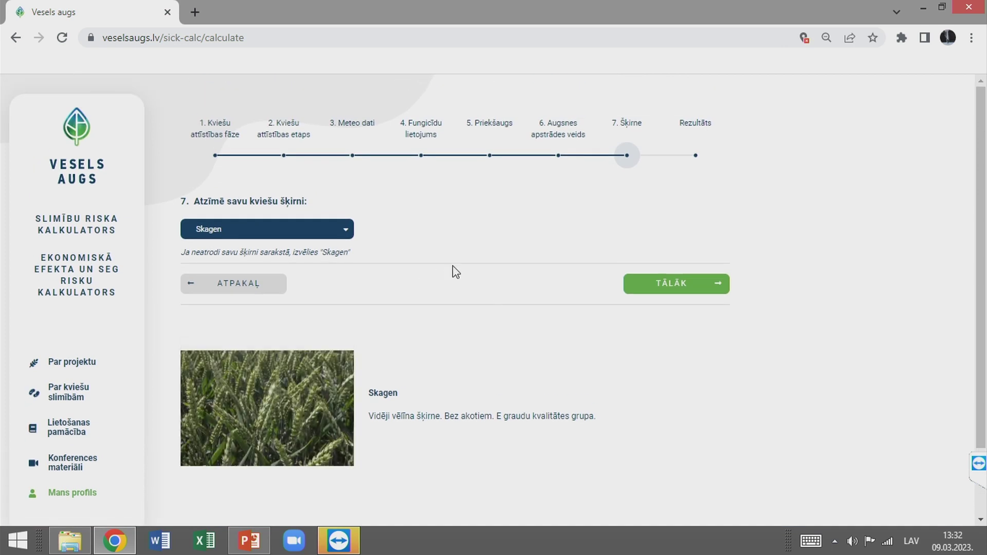
Look through the full list of wheat varieties and keep Skagen as the selected variety
{"action": "left_click", "coordinate": [342, 239]}
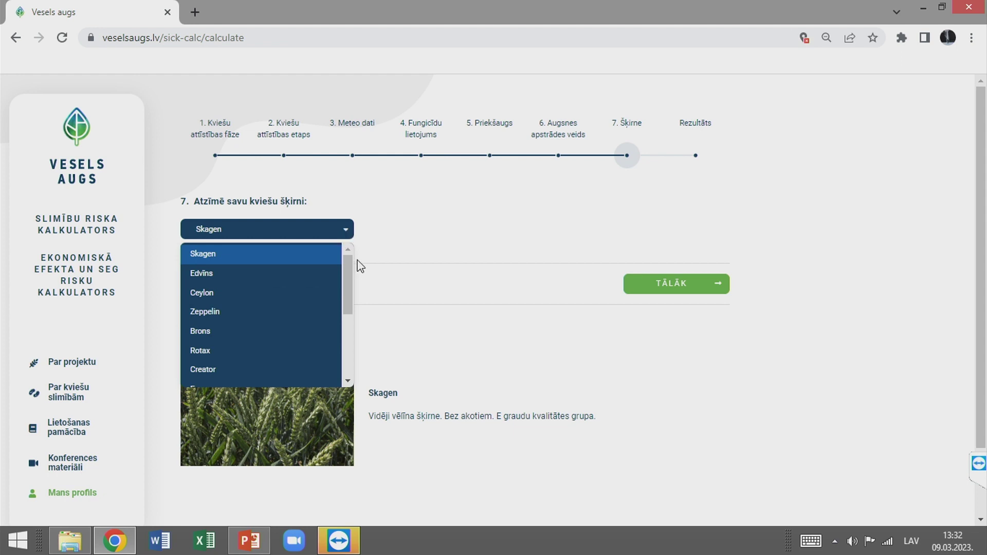
{"action": "mouse_move", "coordinate": [350, 280]}
{"action": "left_mouse_down"}
{"action": "mouse_move", "coordinate": [344, 355]}
{"action": "mouse_move", "coordinate": [348, 268]}
{"action": "left_mouse_up"}
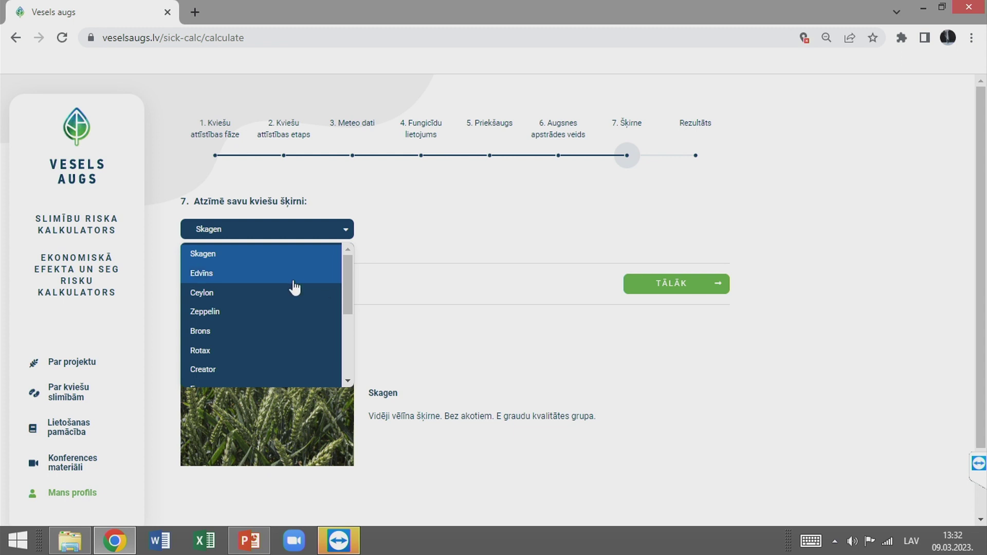
{"action": "left_click_drag", "start_coordinate": [345, 261], "coordinate": [332, 315]}
{"action": "scroll", "coordinate": [331, 313], "scroll_direction": "down", "scroll_amount": 1}
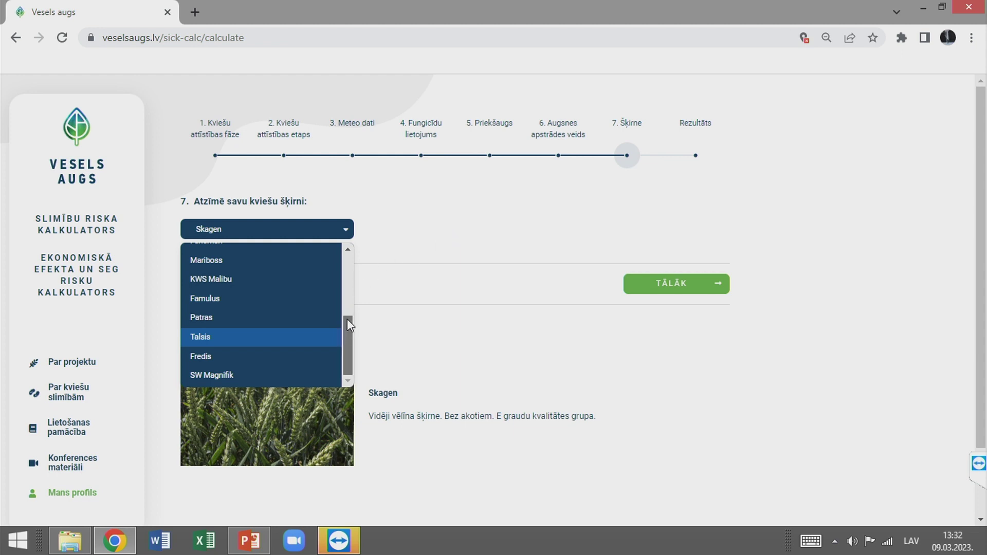
{"action": "left_click_drag", "start_coordinate": [347, 319], "coordinate": [345, 256]}
{"action": "left_click", "coordinate": [299, 260]}
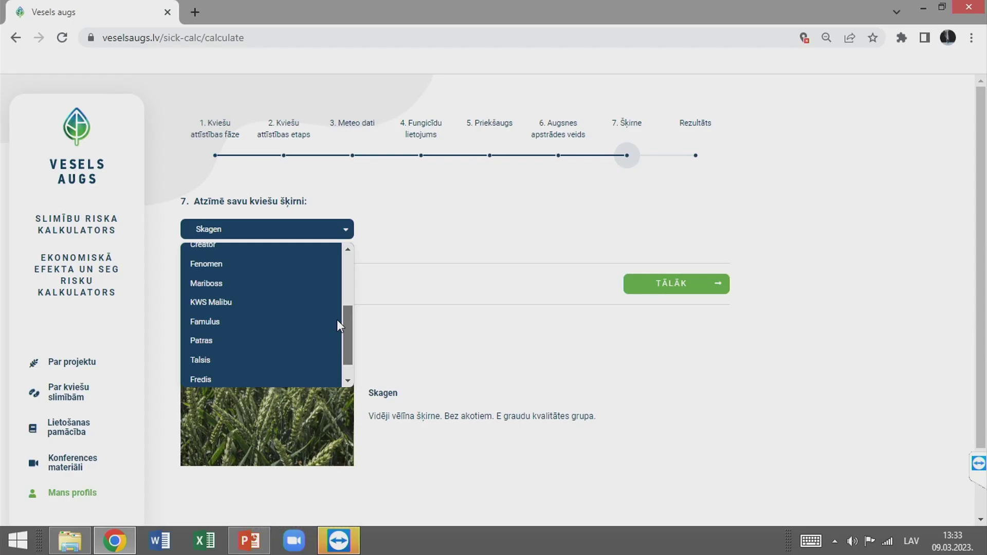
{"action": "scroll", "coordinate": [337, 327], "scroll_direction": "down", "scroll_amount": 1}
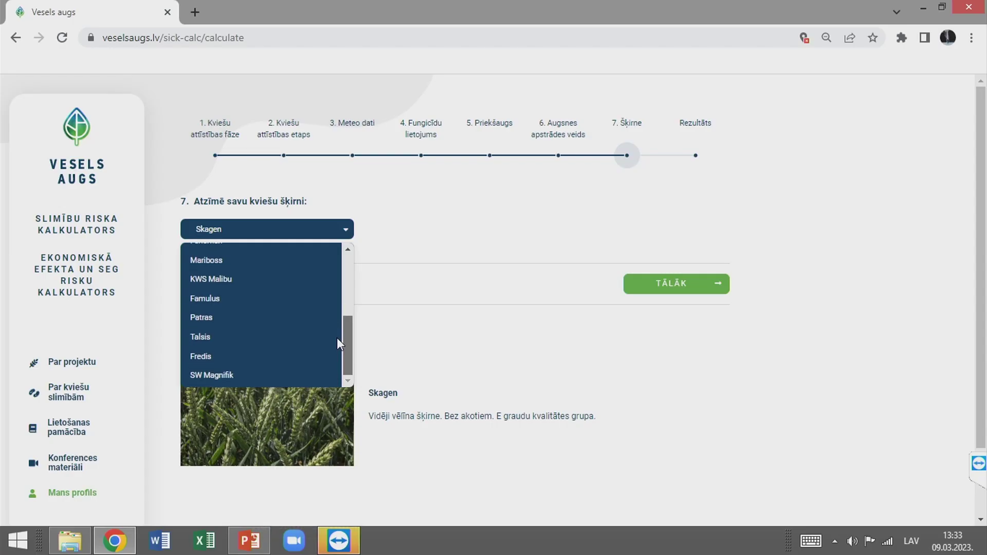
{"action": "left_click_drag", "start_coordinate": [347, 352], "coordinate": [355, 273]}
{"action": "left_click_drag", "start_coordinate": [422, 219], "coordinate": [416, 218]}
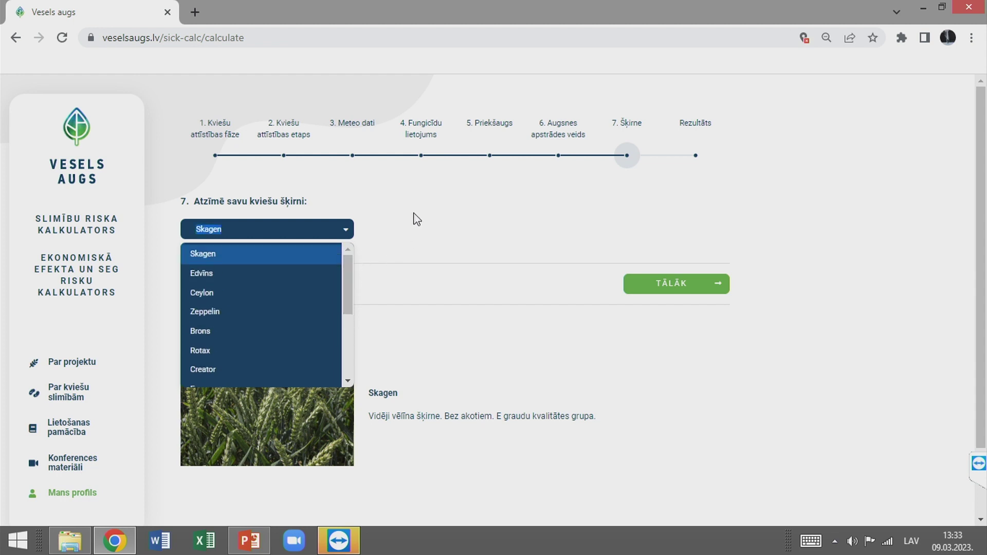
{"action": "left_click", "coordinate": [343, 201]}
{"action": "left_click", "coordinate": [238, 264]}
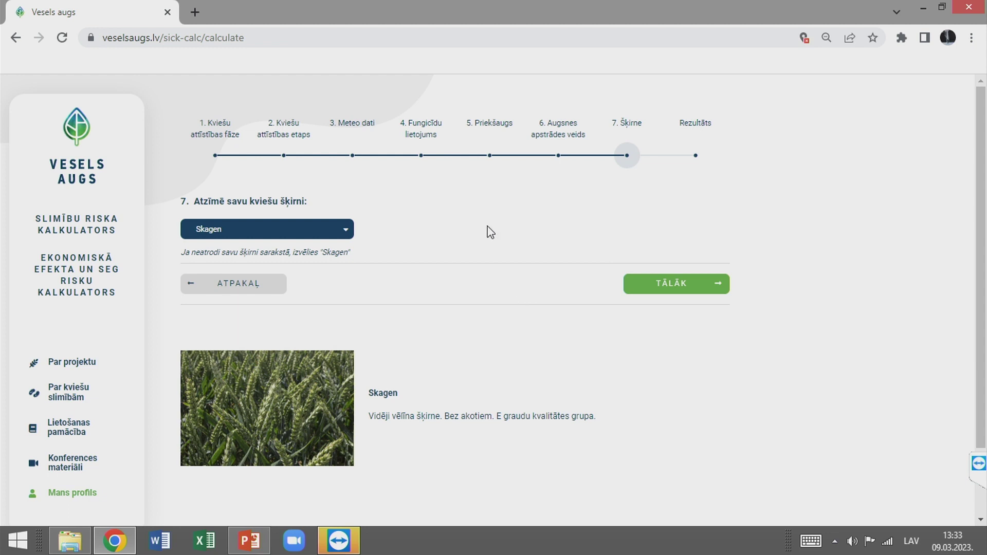
{"action": "scroll", "coordinate": [809, 337], "scroll_direction": "down", "scroll_amount": 1}
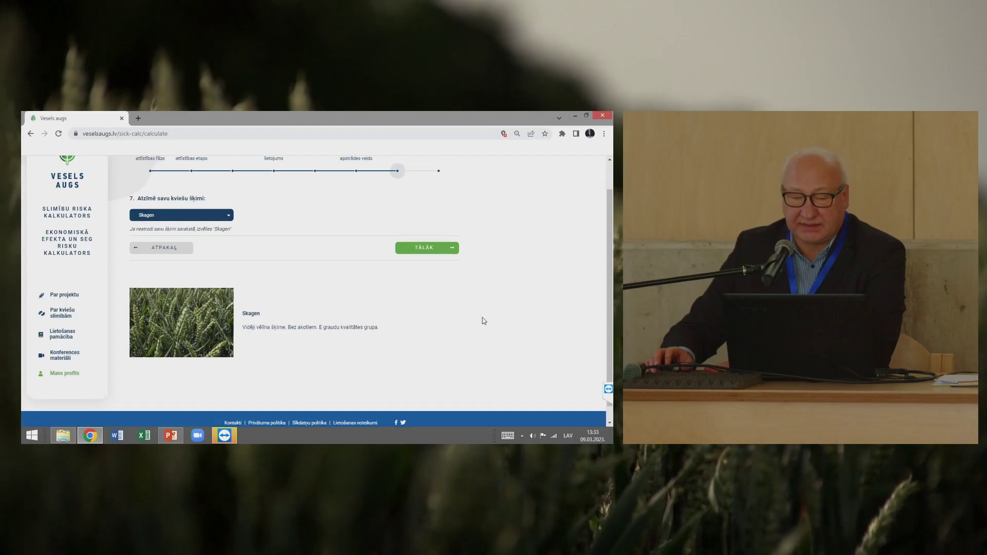
Continue from the wheat variety question to the disease risk assessment and review the summary of the submitted answers
{"action": "scroll", "coordinate": [463, 304], "scroll_direction": "up", "scroll_amount": 1}
{"action": "left_click", "coordinate": [435, 281]}
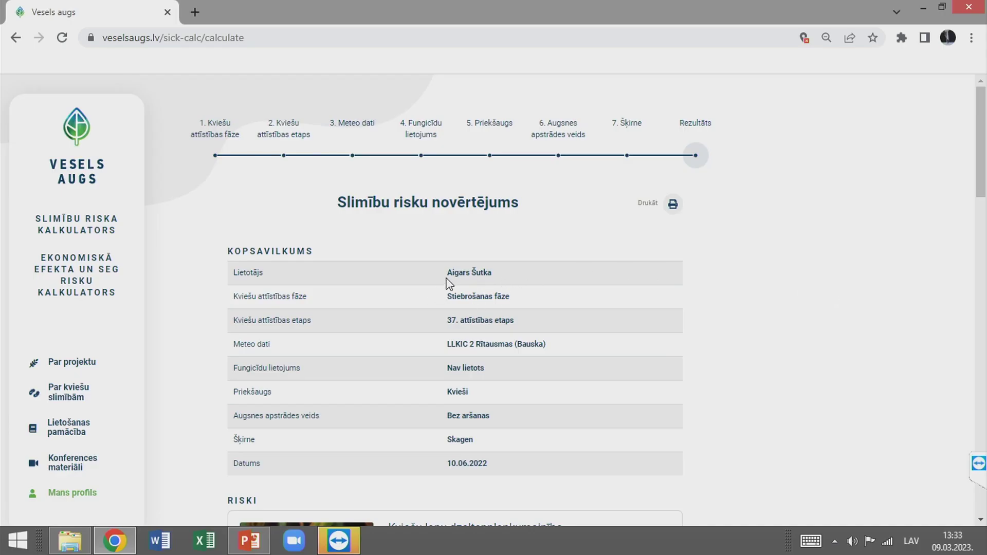
{"action": "scroll", "coordinate": [448, 281], "scroll_direction": "down", "scroll_amount": 1}
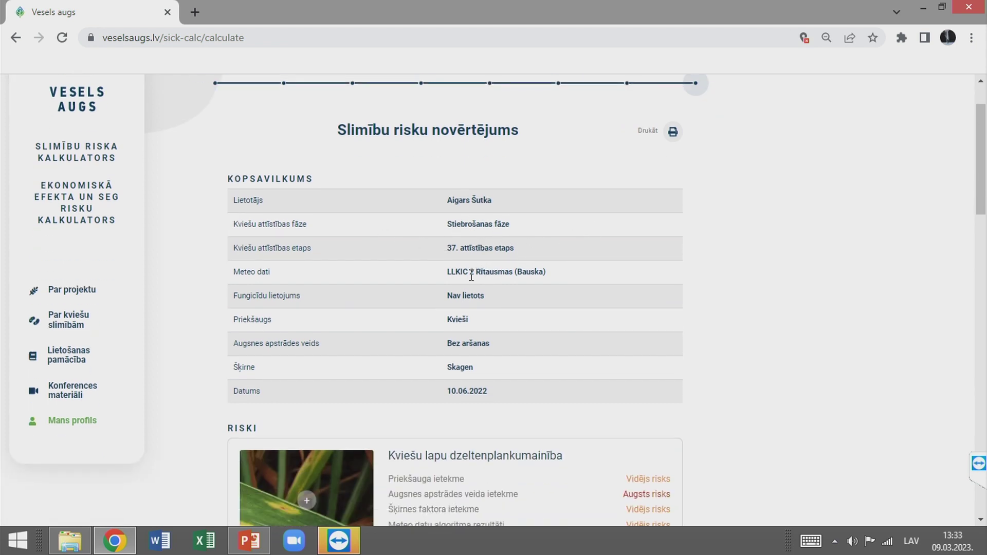
{"action": "scroll", "coordinate": [600, 370], "scroll_direction": "down", "scroll_amount": 2}
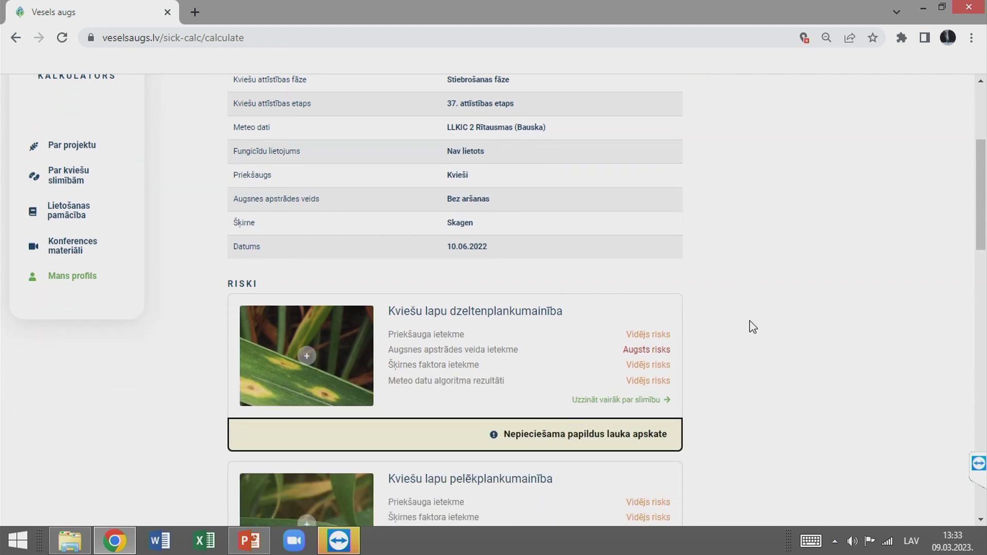
Examine the risk factors and overall assessment of every listed disease, from Kviešu lapu dzeltenplankumainība to Vārpu fuzarioze
{"action": "scroll", "coordinate": [753, 326], "scroll_direction": "down", "scroll_amount": 2}
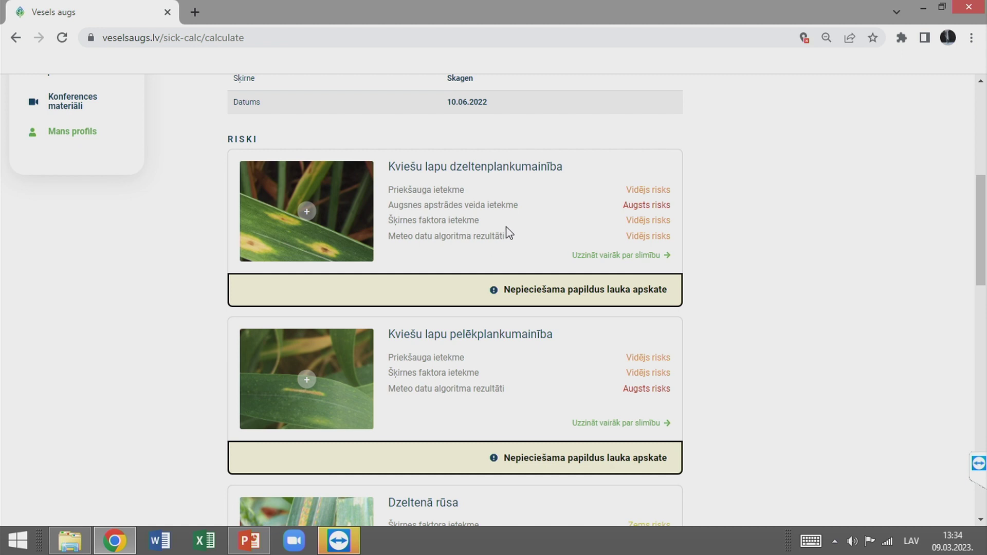
{"action": "scroll", "coordinate": [501, 236], "scroll_direction": "down", "scroll_amount": 1}
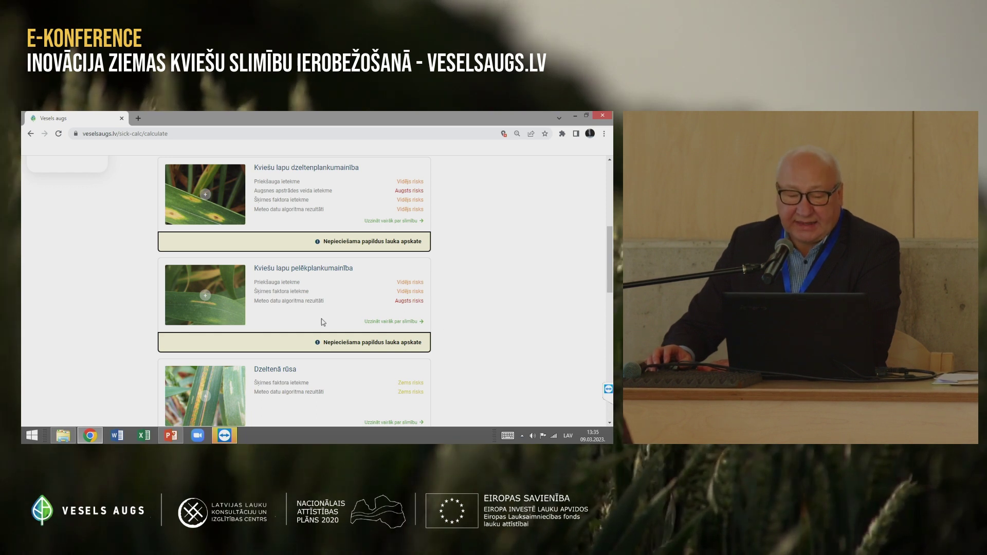
{"action": "scroll", "coordinate": [321, 319], "scroll_direction": "down", "scroll_amount": 1}
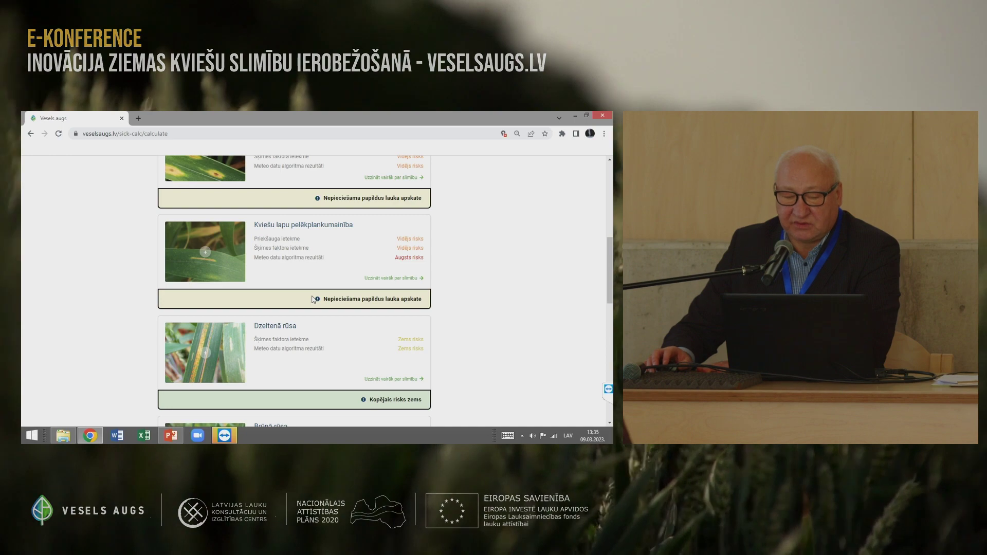
{"action": "scroll", "coordinate": [314, 299], "scroll_direction": "down", "scroll_amount": 3}
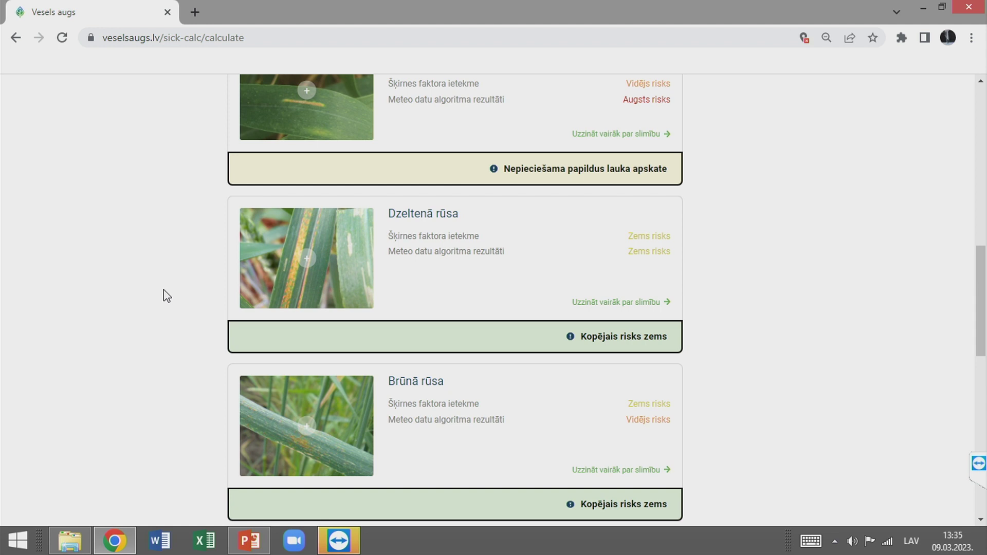
{"action": "scroll", "coordinate": [499, 287], "scroll_direction": "down", "scroll_amount": 1}
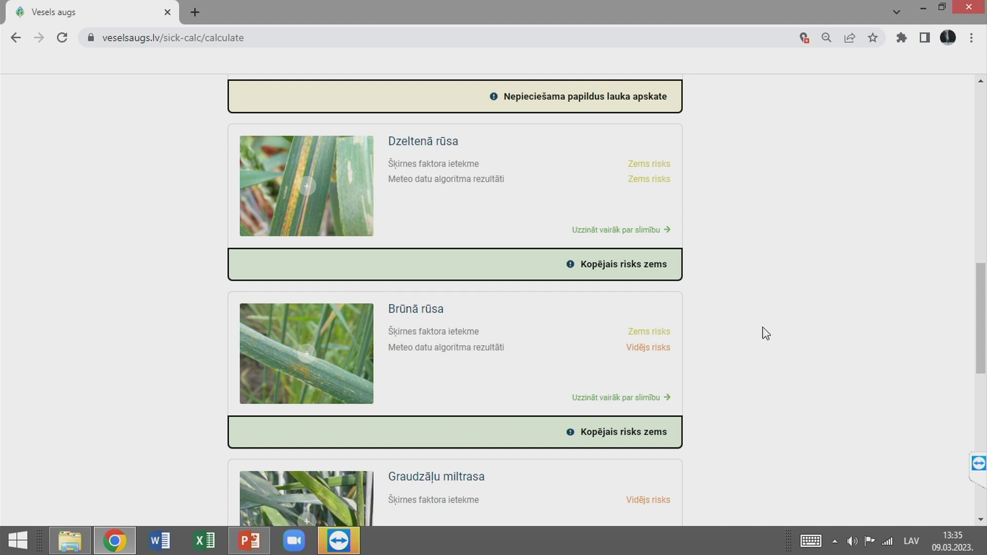
{"action": "scroll", "coordinate": [764, 333], "scroll_direction": "down", "scroll_amount": 1}
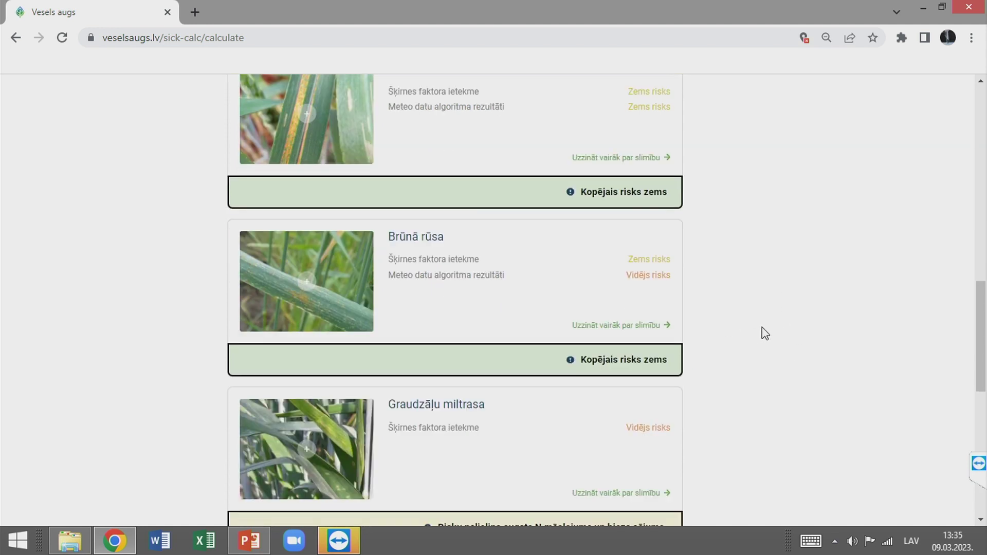
{"action": "scroll", "coordinate": [745, 331], "scroll_direction": "down", "scroll_amount": 2}
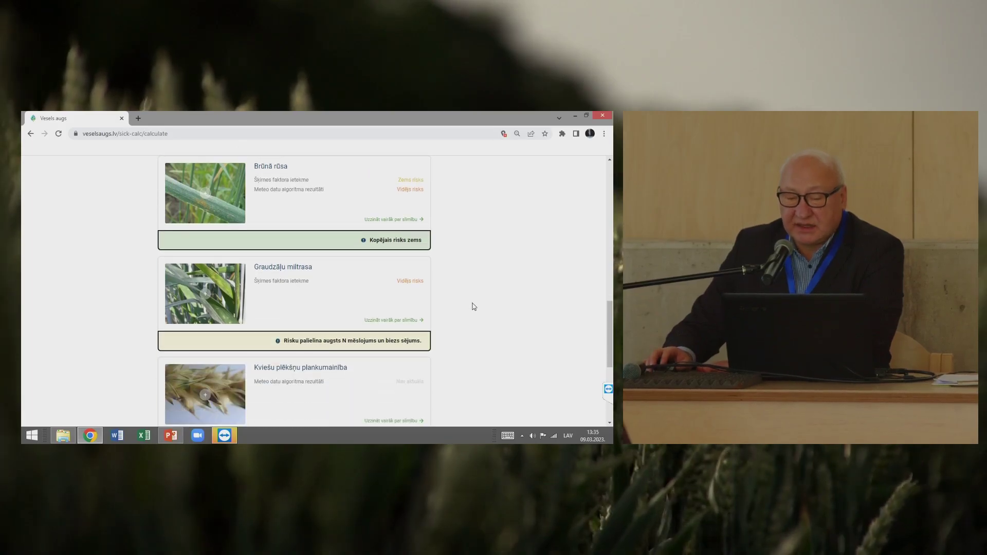
{"action": "scroll", "coordinate": [474, 307], "scroll_direction": "down", "scroll_amount": 1}
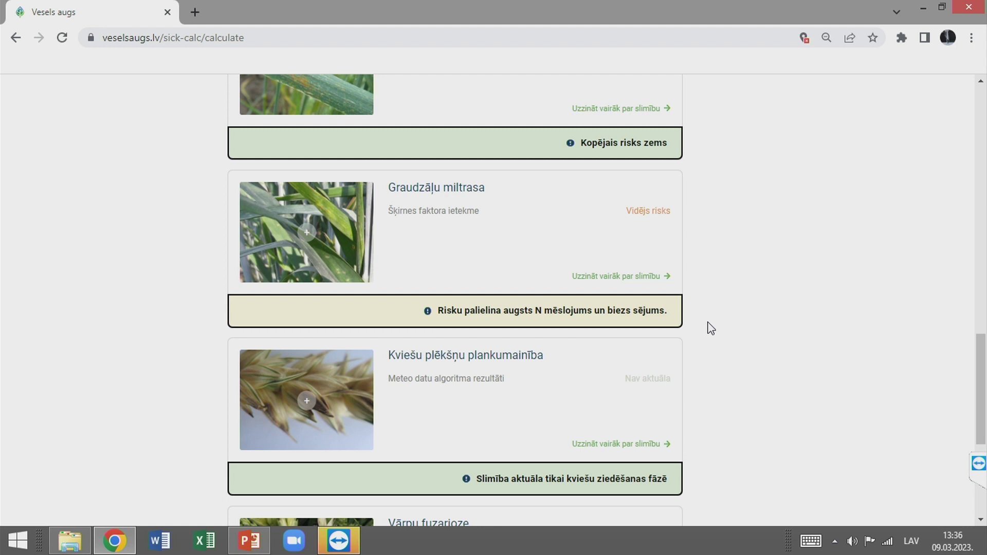
{"action": "scroll", "coordinate": [710, 330], "scroll_direction": "down", "scroll_amount": 1}
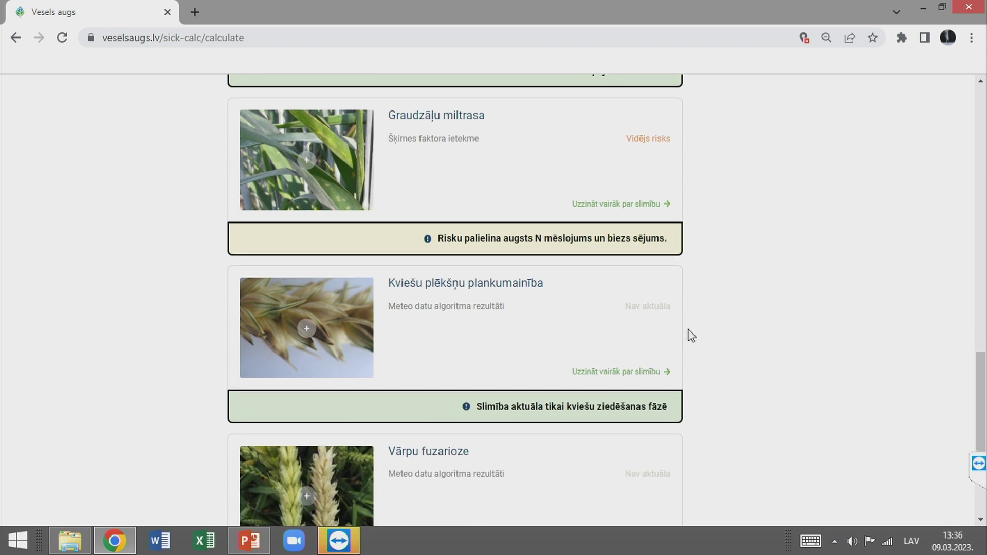
{"action": "scroll", "coordinate": [734, 410], "scroll_direction": "down", "scroll_amount": 2}
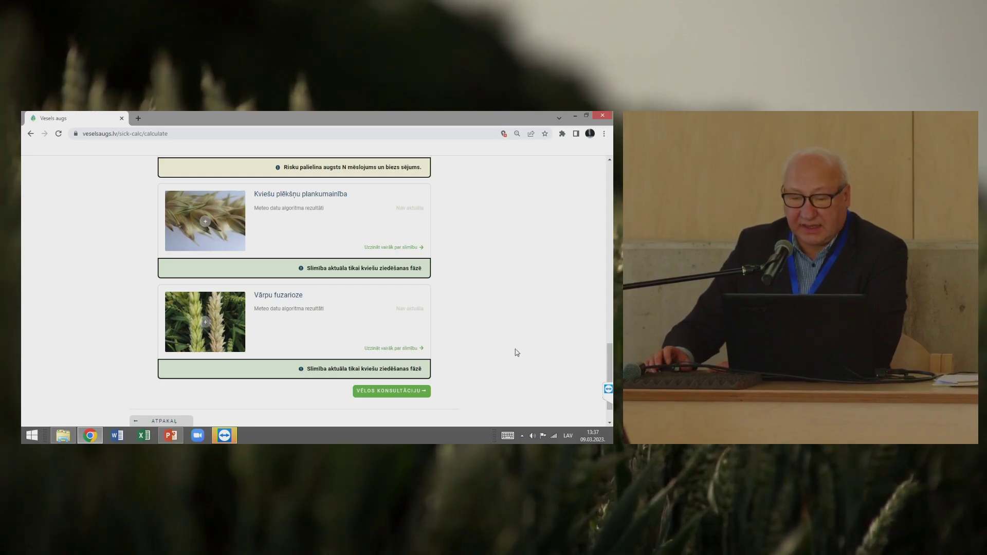
Open the print preview of the risk assessment, look through its pages and set the destination to Save as PDF
{"action": "scroll", "coordinate": [513, 347], "scroll_direction": "up", "scroll_amount": 5}
{"action": "scroll", "coordinate": [513, 347], "scroll_direction": "up", "scroll_amount": 10}
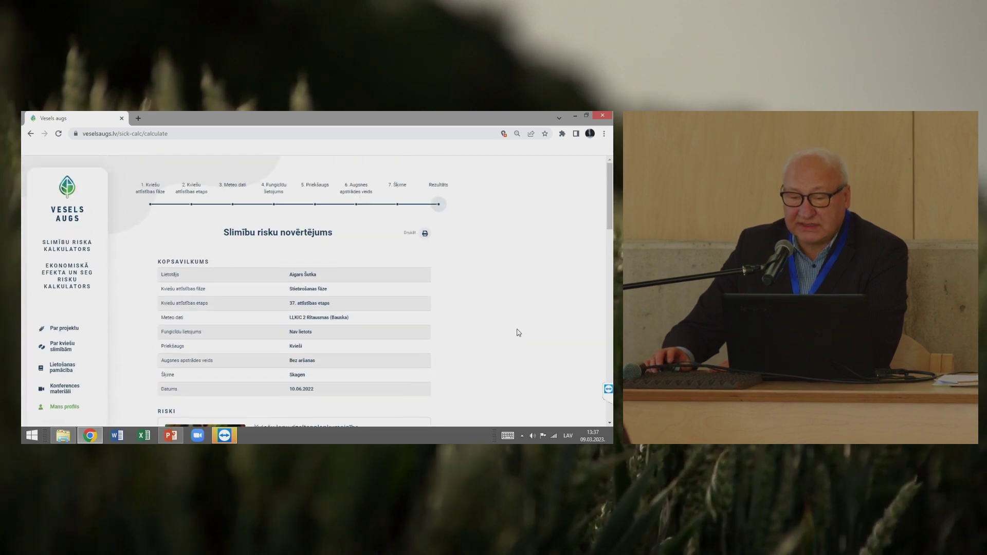
{"action": "left_click", "coordinate": [427, 235]}
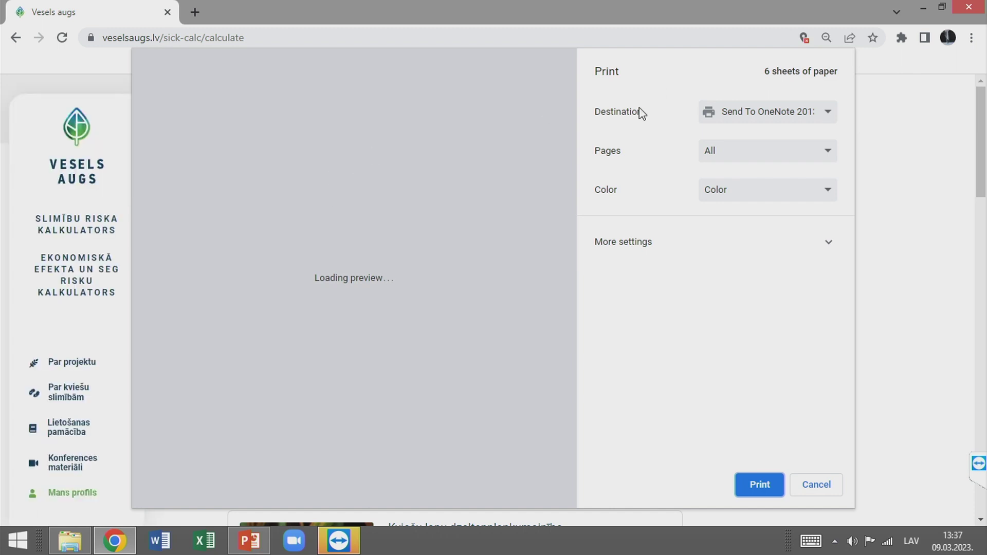
{"action": "scroll", "coordinate": [341, 293], "scroll_direction": "down", "scroll_amount": 15}
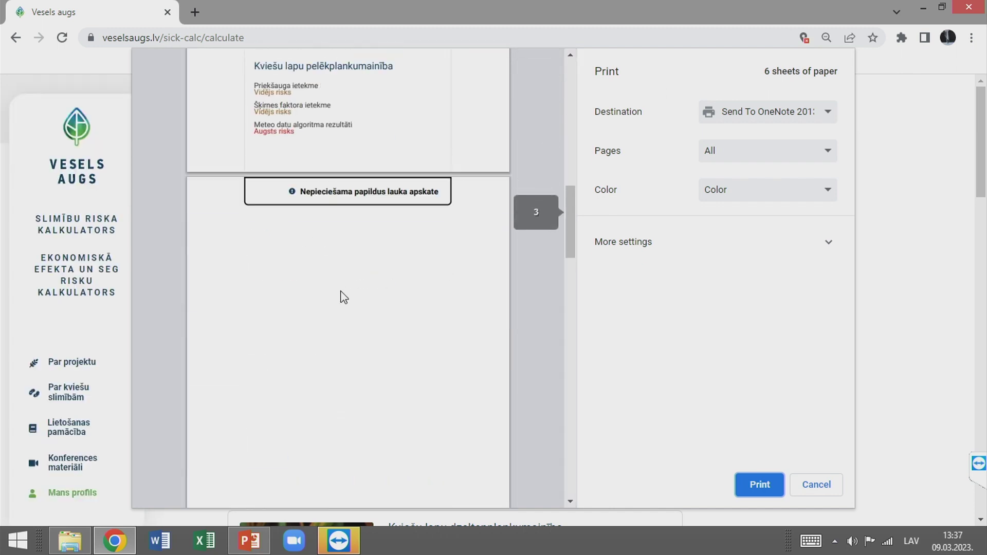
{"action": "scroll", "coordinate": [343, 297], "scroll_direction": "up", "scroll_amount": 15}
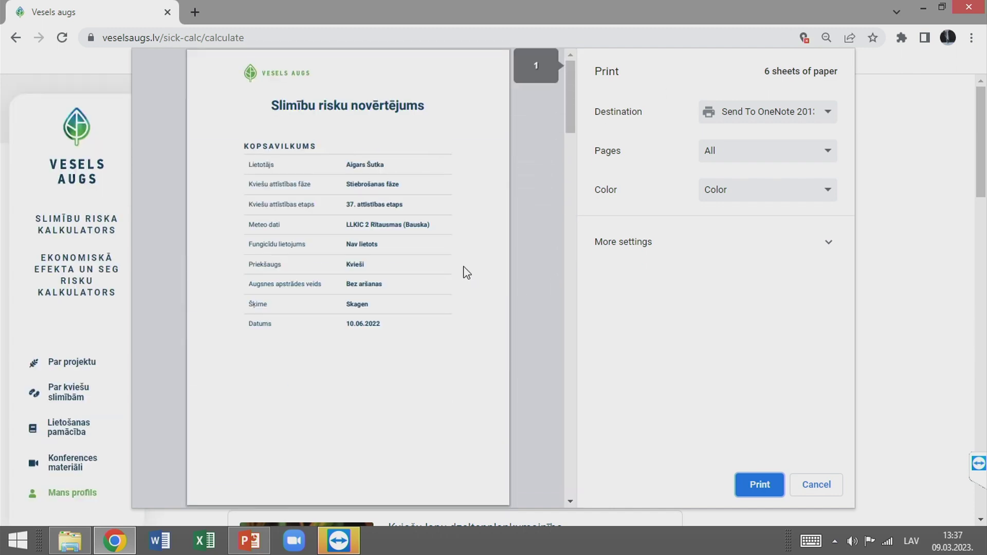
{"action": "left_click", "coordinate": [828, 114]}
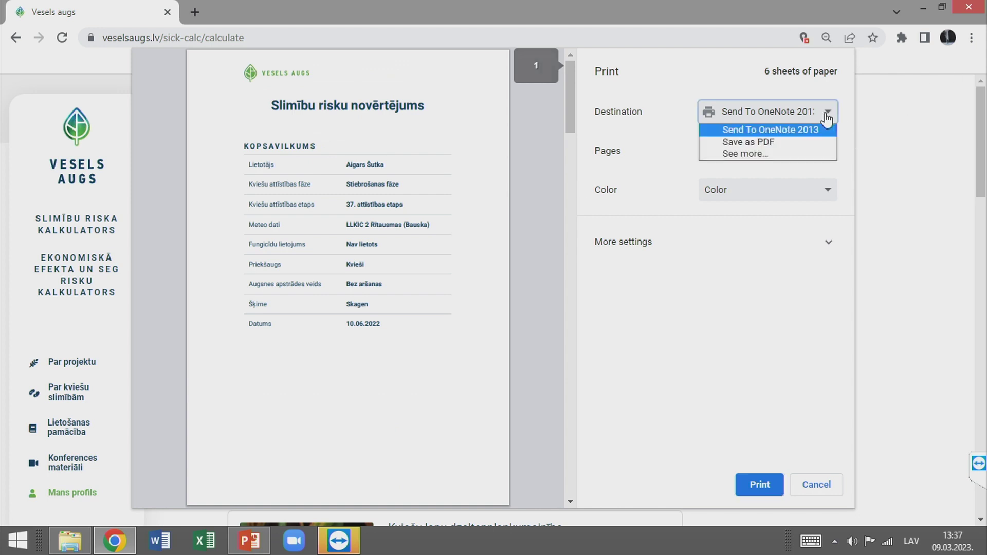
{"action": "left_click", "coordinate": [792, 143]}
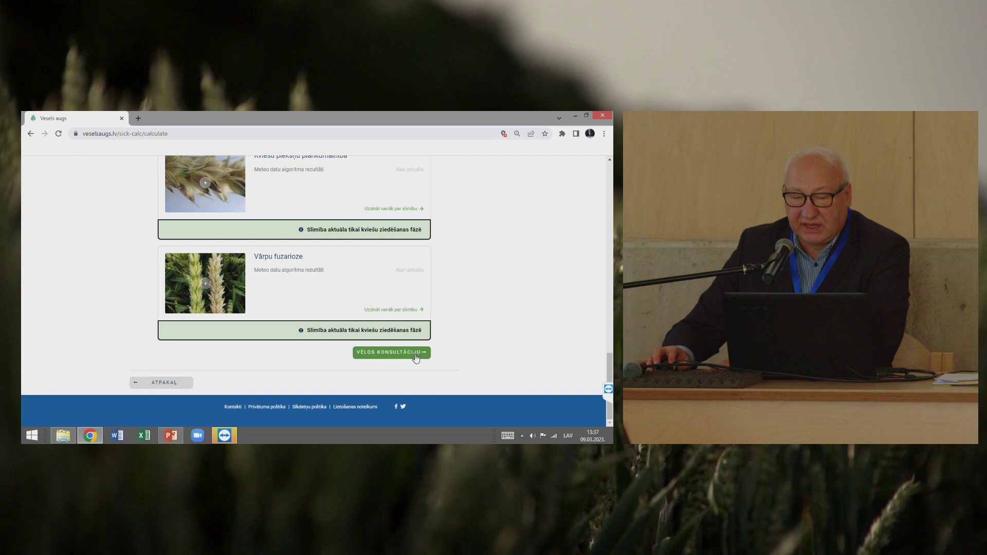
Open the consultation request form, go through its name, e-mail and phone fields, and close it without submitting
{"action": "left_click", "coordinate": [416, 354]}
{"action": "left_click", "coordinate": [275, 274]}
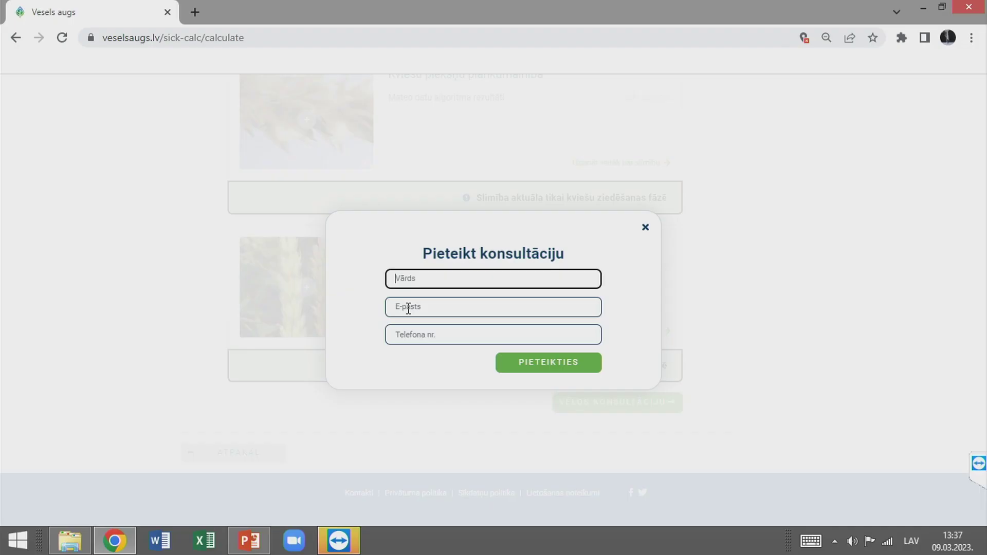
{"action": "key", "text": "Tab"}
{"action": "left_click", "coordinate": [429, 280]}
{"action": "left_click", "coordinate": [444, 308]}
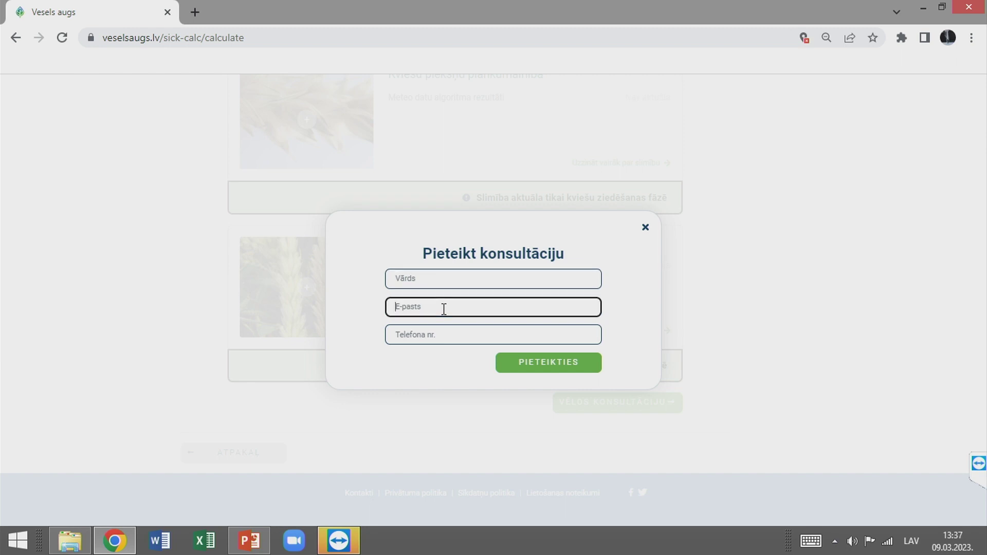
{"action": "left_click", "coordinate": [436, 335]}
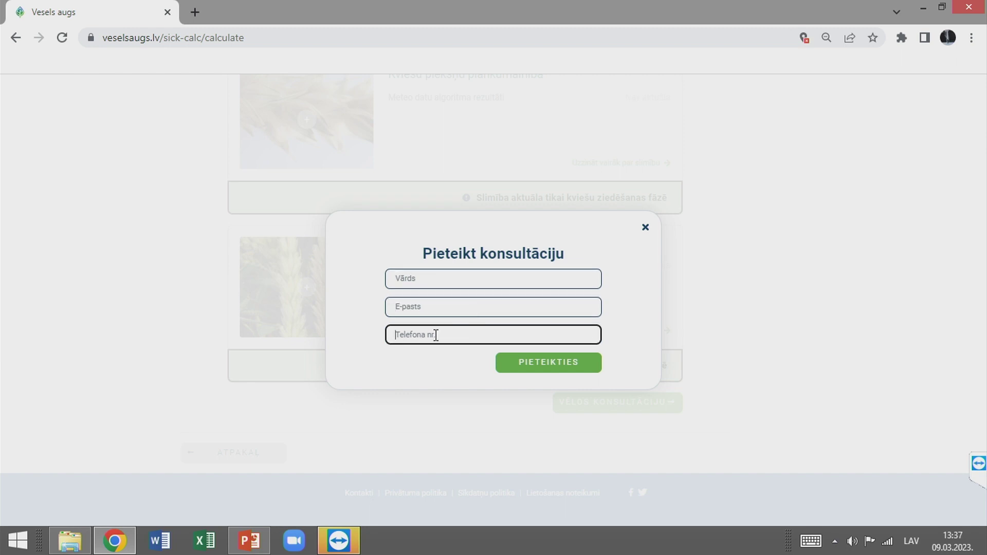
{"action": "left_click", "coordinate": [646, 229]}
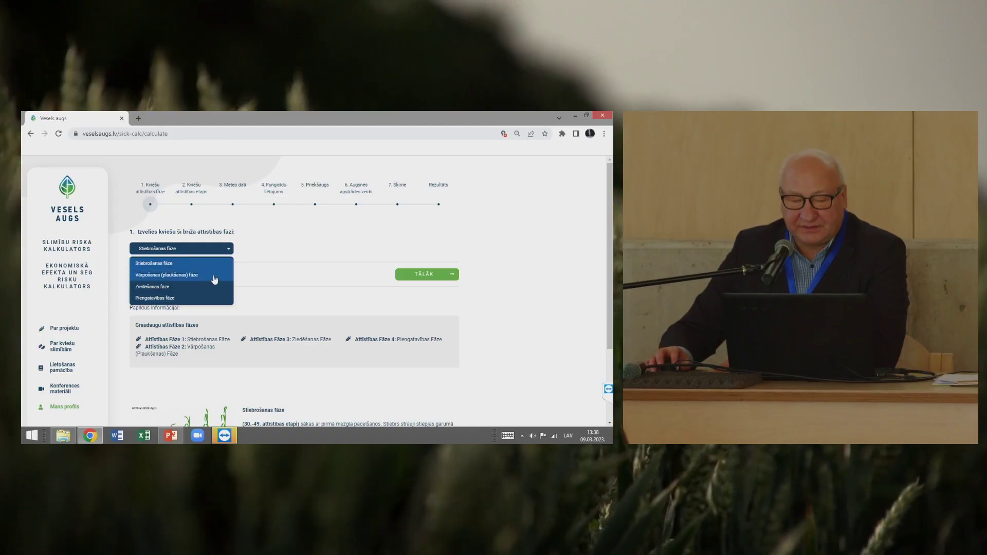
Choose Vārpošanas (plaukšanas) fāze as the wheat growth phase, review its description and continue to the growth stage question
{"action": "left_click", "coordinate": [214, 275]}
{"action": "scroll", "coordinate": [825, 302], "scroll_direction": "down", "scroll_amount": 3}
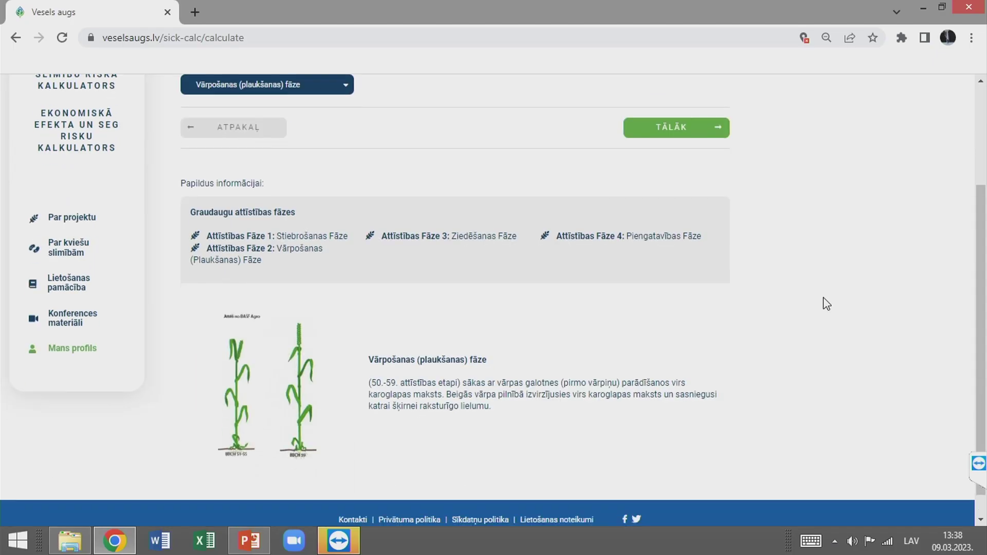
{"action": "scroll", "coordinate": [835, 239], "scroll_direction": "up", "scroll_amount": 2}
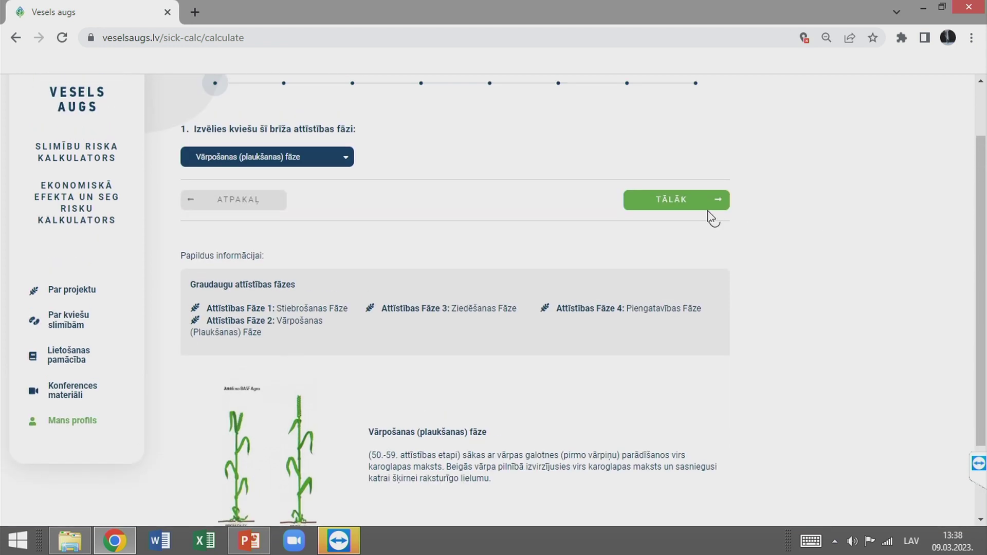
{"action": "left_click", "coordinate": [717, 203]}
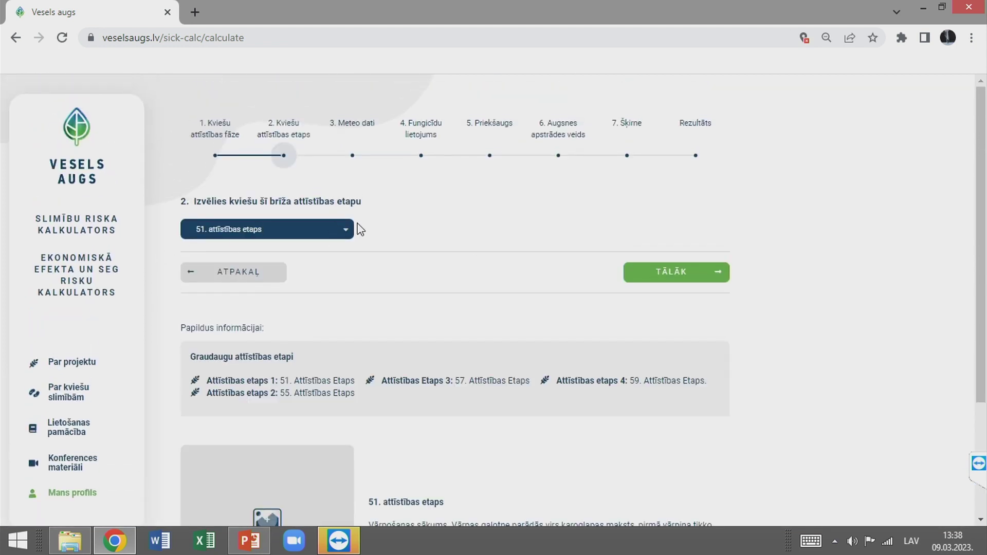
Set the wheat growth stage to 57. attīstības etaps and continue to the weather data question
{"action": "left_click", "coordinate": [348, 233]}
{"action": "left_click", "coordinate": [307, 290]}
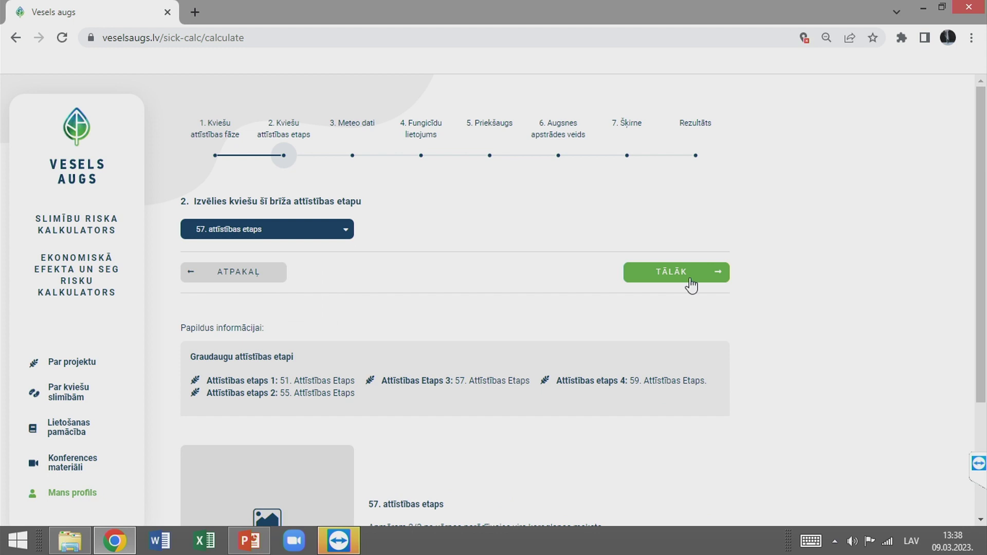
{"action": "left_click", "coordinate": [691, 284]}
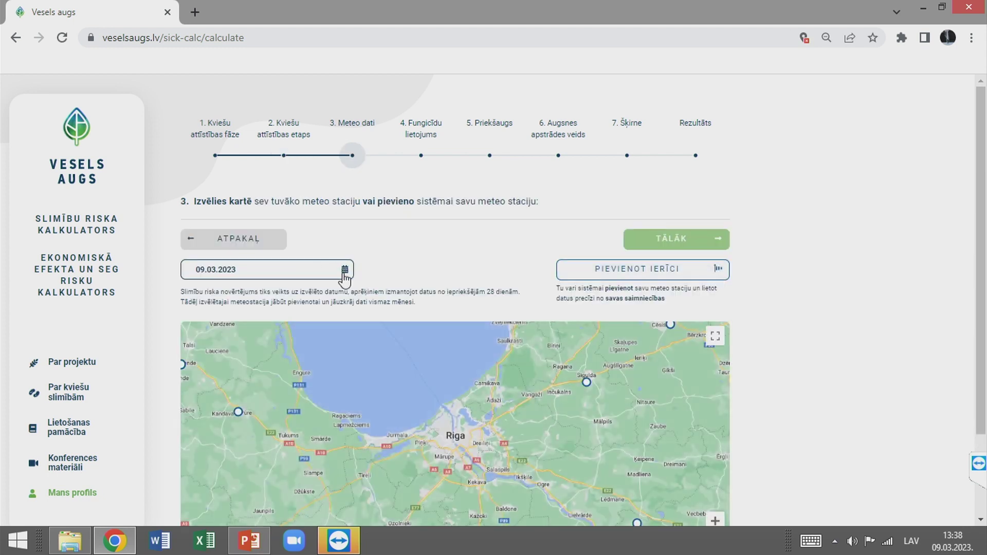
Set the risk assessment date to 16.06.2022
{"action": "left_click", "coordinate": [344, 273]}
{"action": "left_click", "coordinate": [193, 297]}
{"action": "left_click", "coordinate": [192, 297]}
{"action": "left_click", "coordinate": [193, 297]}
{"action": "left_click", "coordinate": [192, 297]}
{"action": "left_click", "coordinate": [192, 297]}
{"action": "left_click", "coordinate": [192, 297]}
{"action": "left_click", "coordinate": [192, 297]}
{"action": "left_click", "coordinate": [193, 297]}
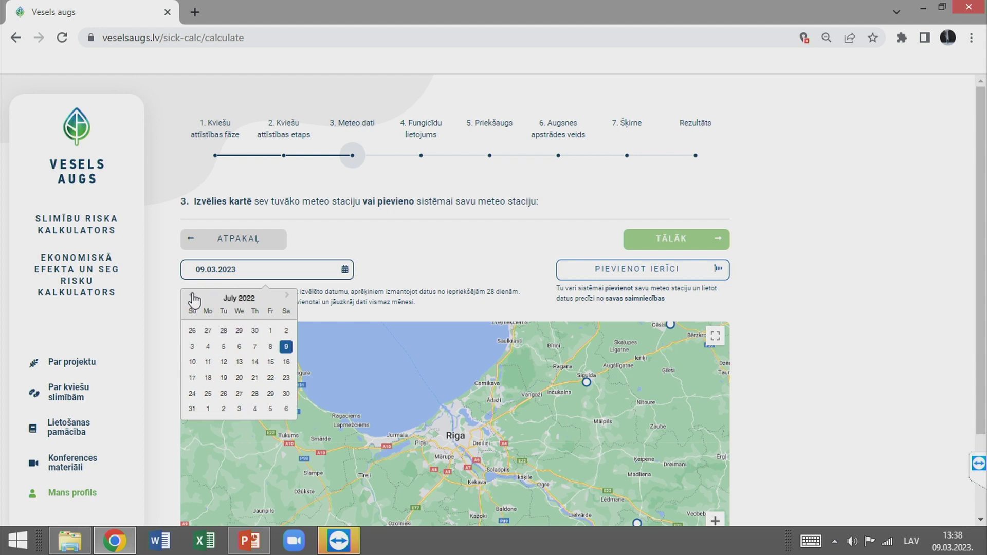
{"action": "left_click", "coordinate": [192, 296]}
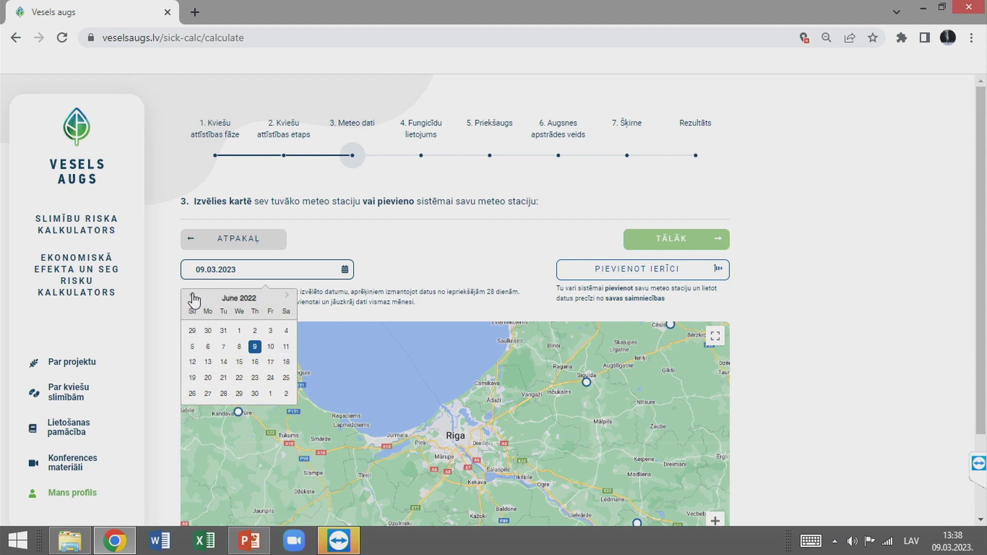
{"action": "left_click", "coordinate": [254, 365]}
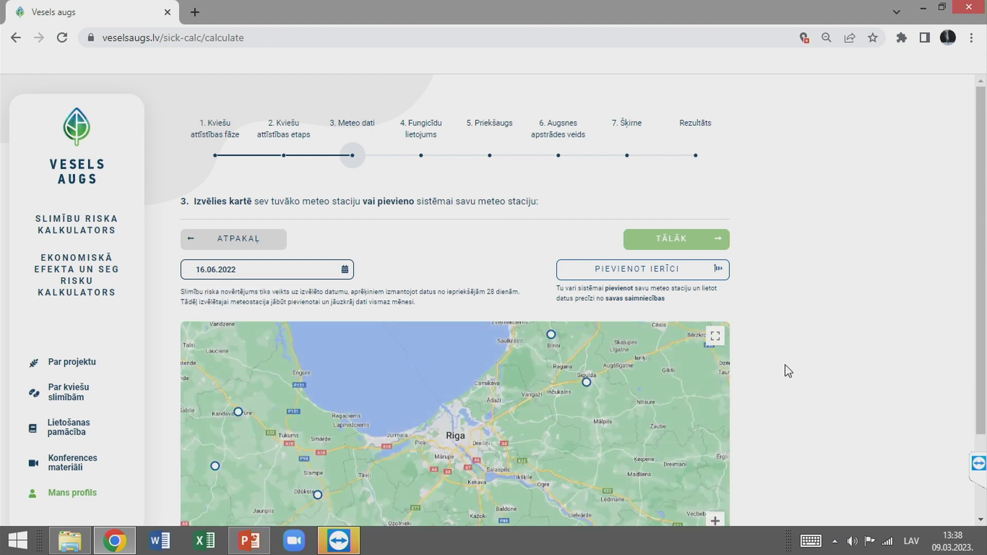
Select the Lielvaiceni weather station on the map and continue to the fungicide question
{"action": "scroll", "coordinate": [788, 371], "scroll_direction": "down", "scroll_amount": 2}
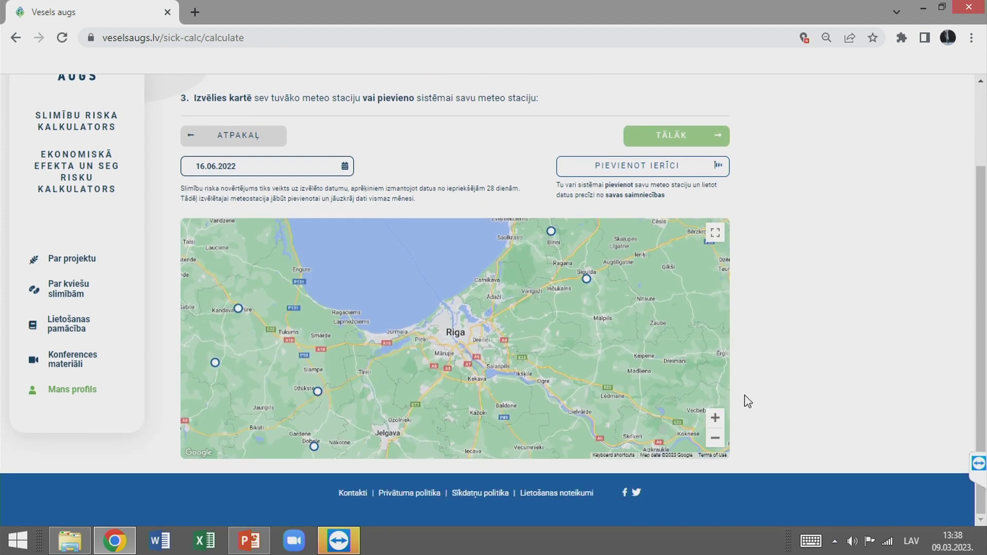
{"action": "left_click", "coordinate": [716, 440]}
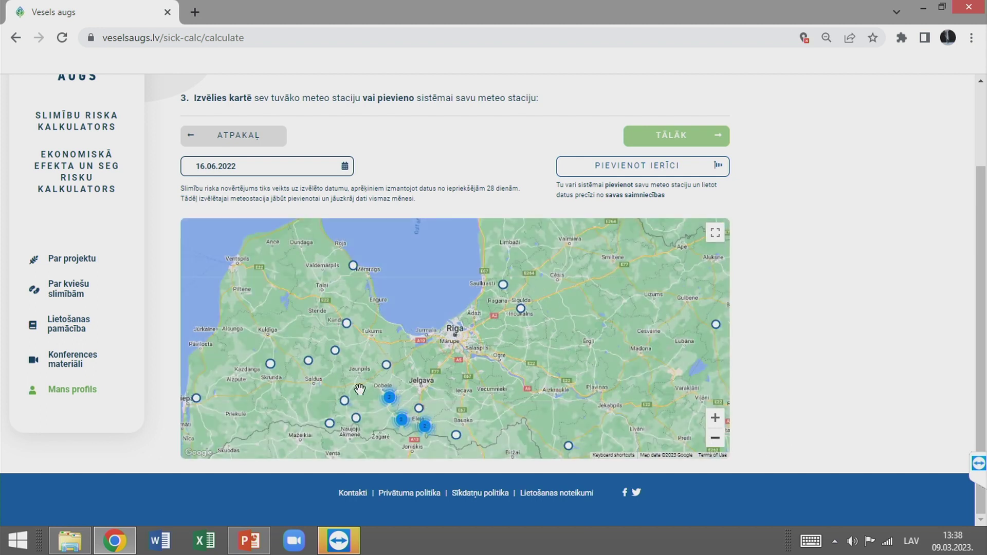
{"action": "left_click", "coordinate": [357, 419]}
{"action": "left_click", "coordinate": [363, 397]}
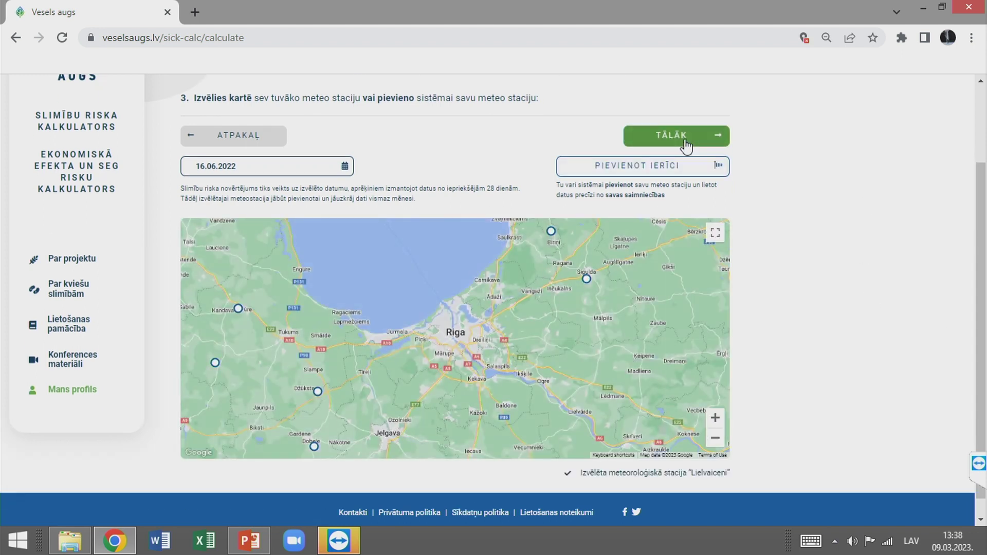
{"action": "left_click", "coordinate": [685, 140]}
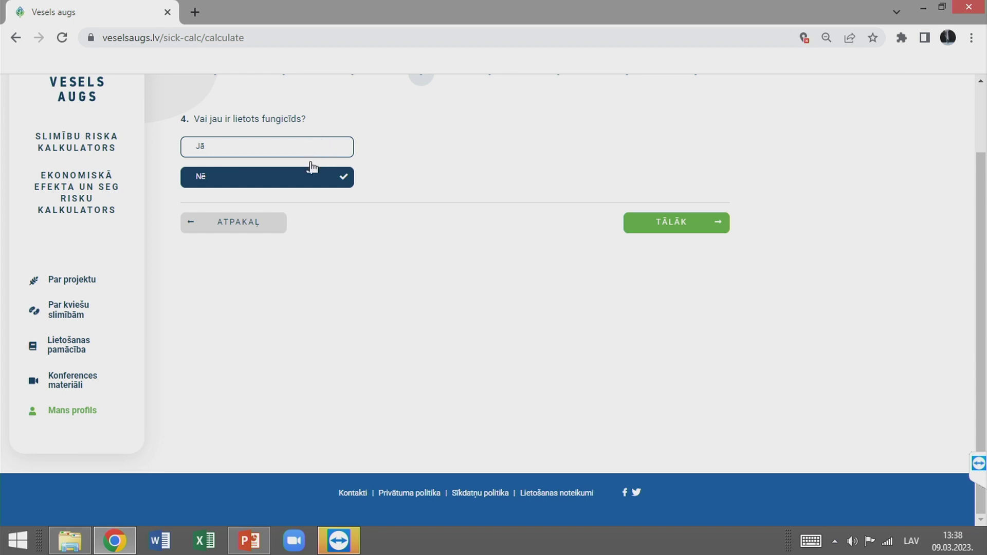
Answer Nē to whether fungicide has already been used and continue to the previous crop question
{"action": "left_click", "coordinate": [301, 149]}
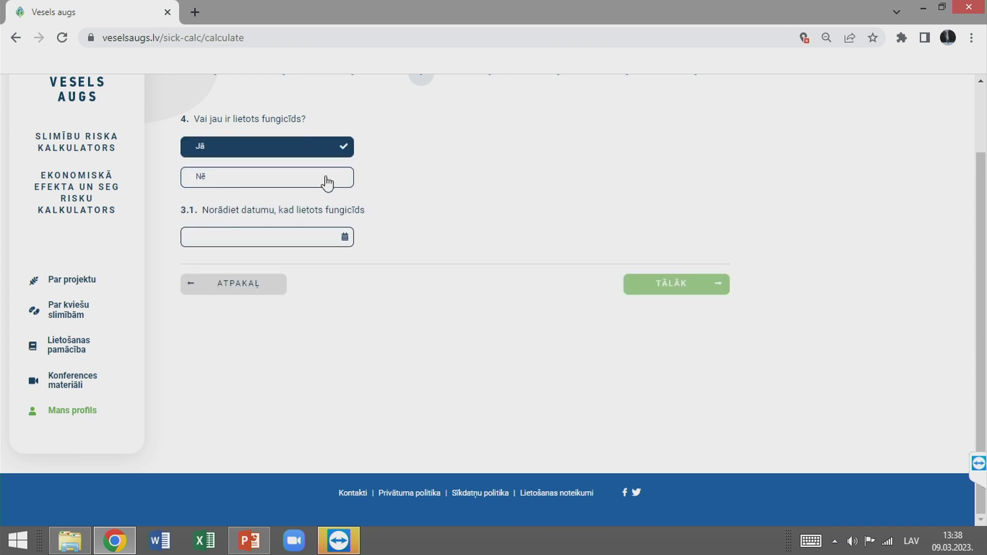
{"action": "left_click", "coordinate": [285, 185]}
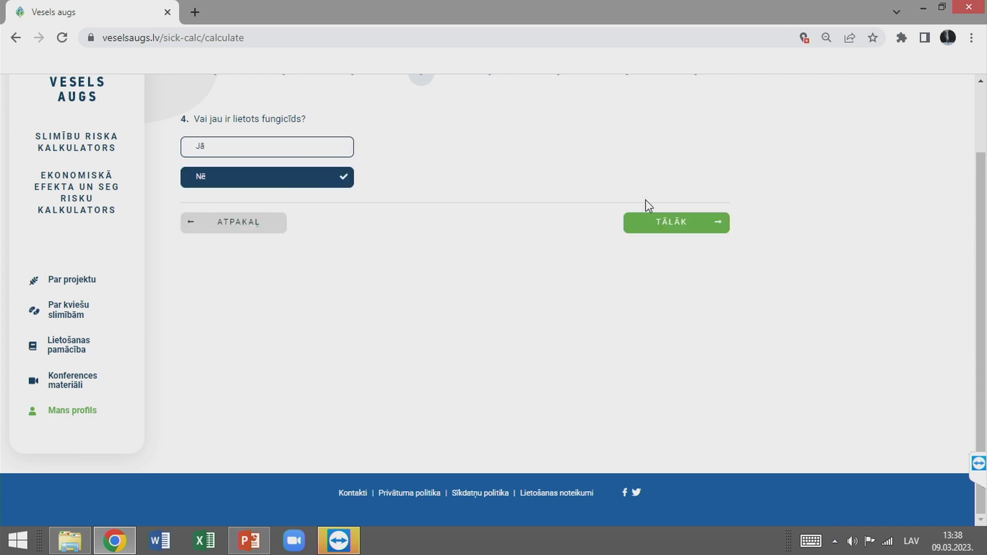
{"action": "left_click", "coordinate": [688, 225]}
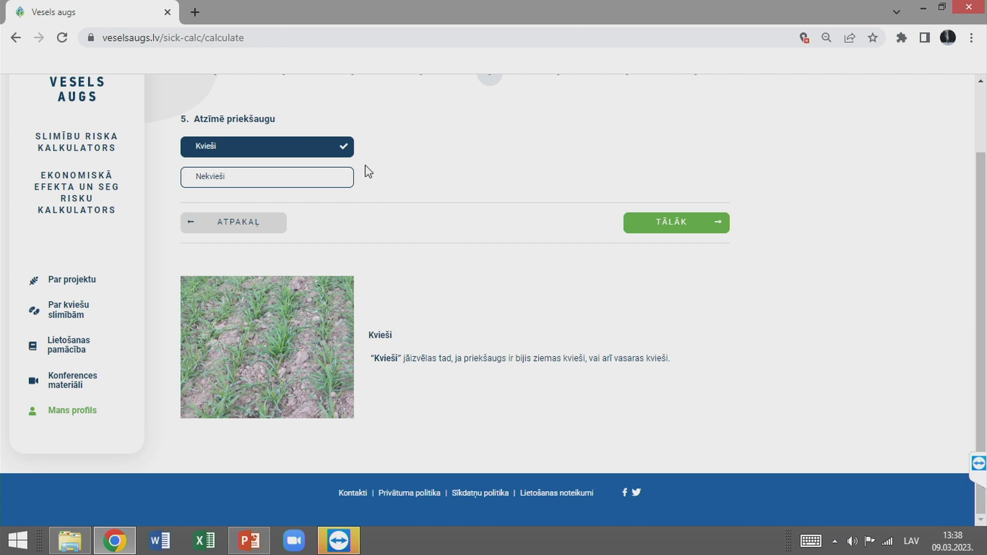
Set the previous crop to Kvieši and the soil tillage type to Bez aršanas, continuing to the wheat variety question
{"action": "left_click", "coordinate": [329, 189]}
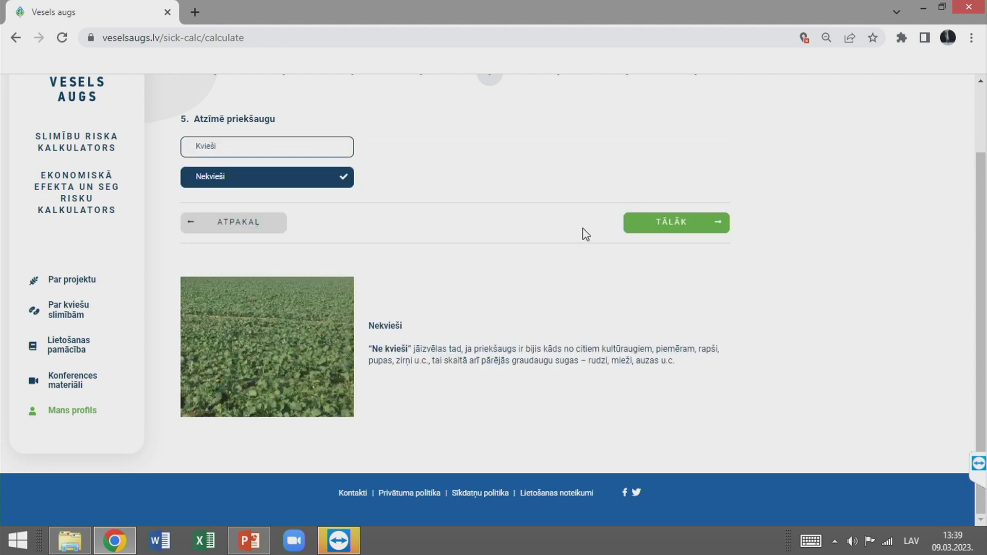
{"action": "left_click", "coordinate": [312, 157]}
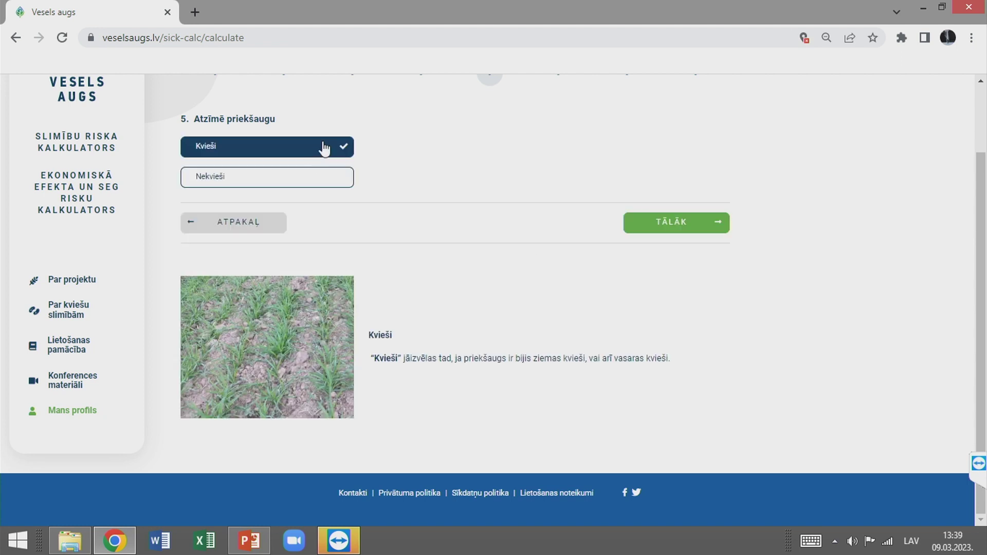
{"action": "left_click", "coordinate": [687, 228]}
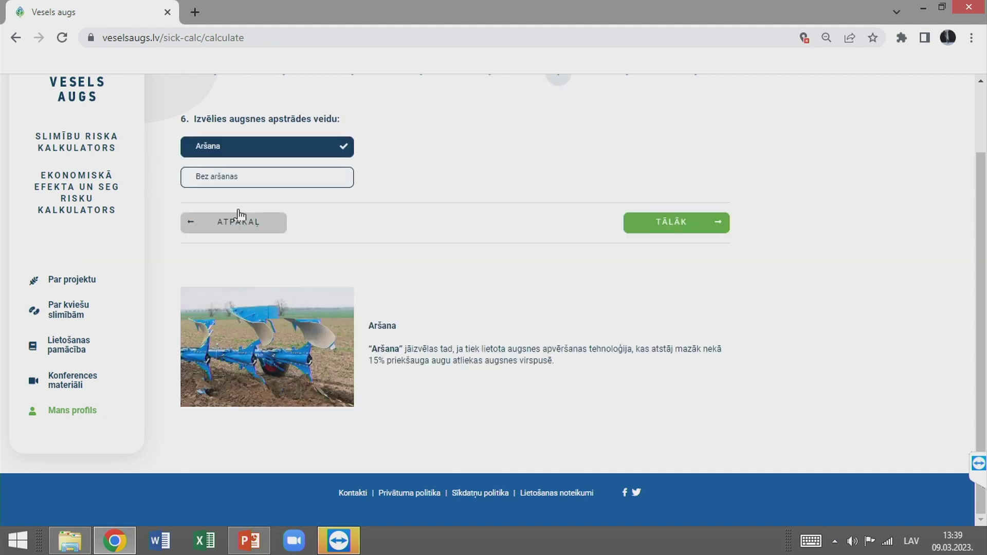
{"action": "left_click", "coordinate": [274, 187]}
{"action": "left_click", "coordinate": [649, 230]}
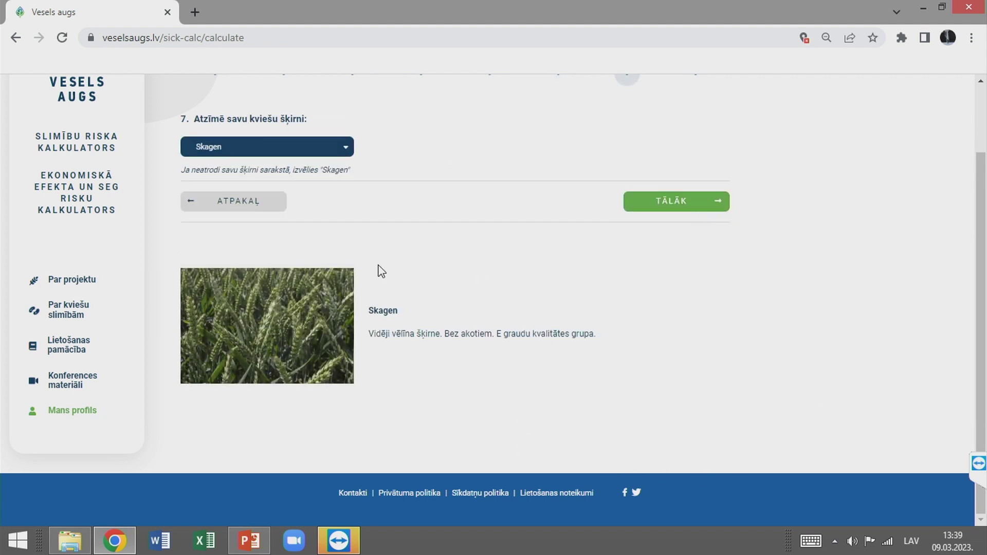
Choose Patras as the wheat variety and continue to the disease risk assessment
{"action": "left_click", "coordinate": [348, 154]}
{"action": "left_click_drag", "start_coordinate": [348, 185], "coordinate": [345, 236]}
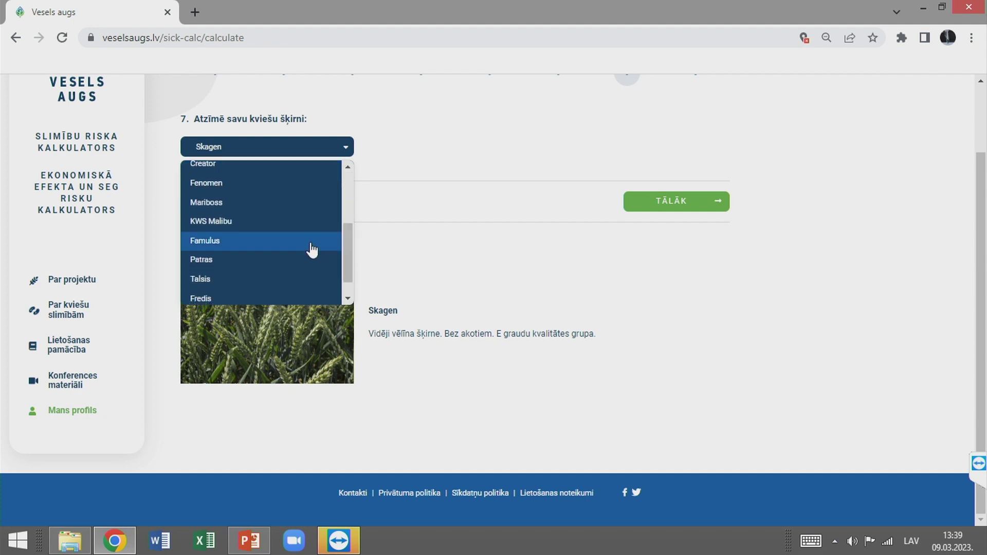
{"action": "left_click", "coordinate": [268, 262]}
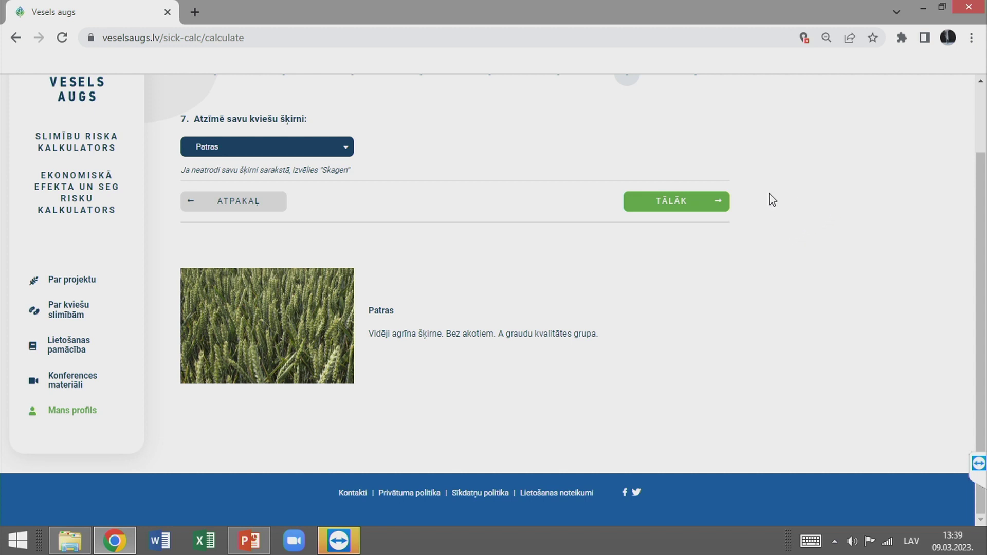
{"action": "left_click", "coordinate": [687, 206]}
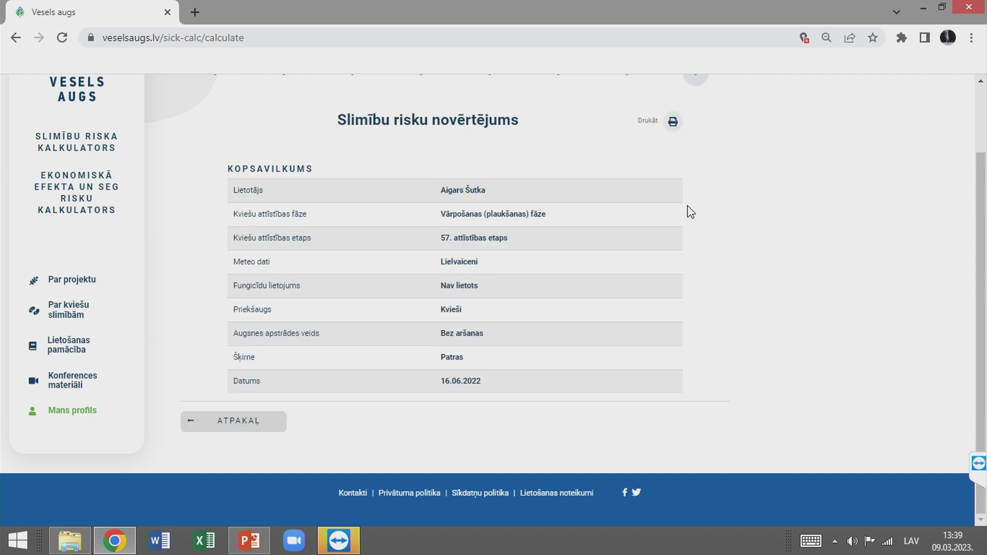
Review the risk factors and overall recommendation for each wheat disease in the risk assessment, from Kviešu lapu dzeltenplankumainība to Vārpu fuzarioze
{"action": "scroll", "coordinate": [755, 367], "scroll_direction": "down", "scroll_amount": 4}
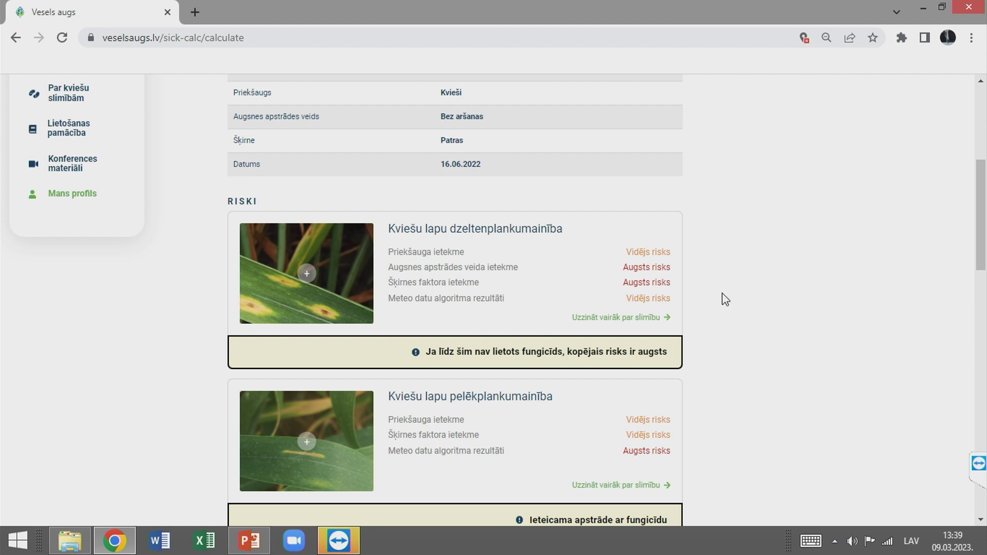
{"action": "scroll", "coordinate": [689, 304], "scroll_direction": "down", "scroll_amount": 1}
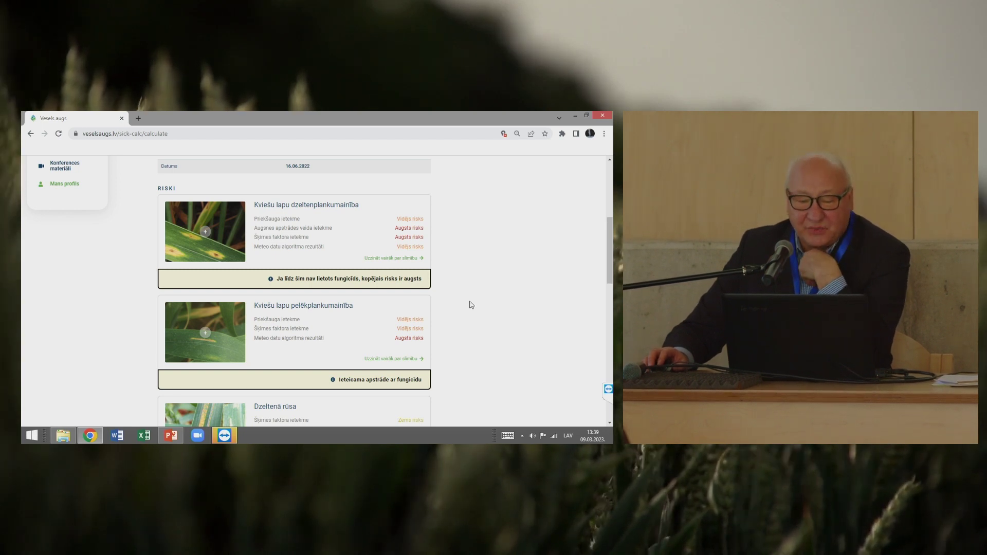
{"action": "scroll", "coordinate": [470, 306], "scroll_direction": "down", "scroll_amount": 1}
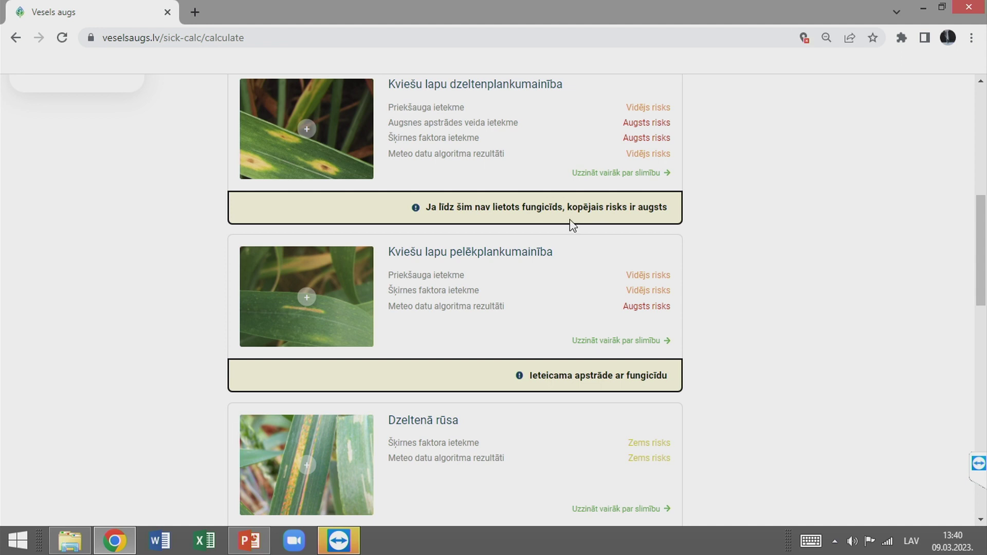
{"action": "scroll", "coordinate": [569, 263], "scroll_direction": "down", "scroll_amount": 7}
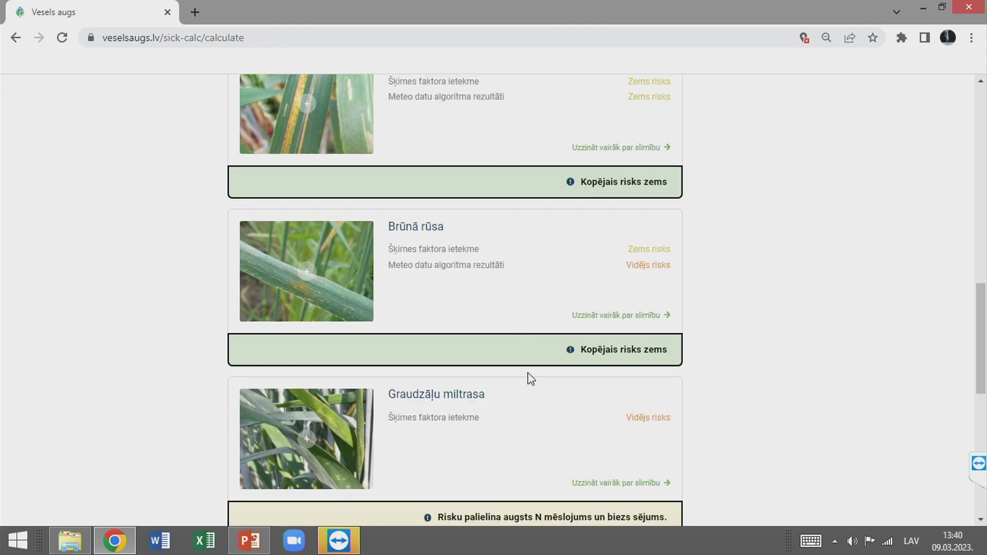
{"action": "scroll", "coordinate": [531, 379], "scroll_direction": "down", "scroll_amount": 6}
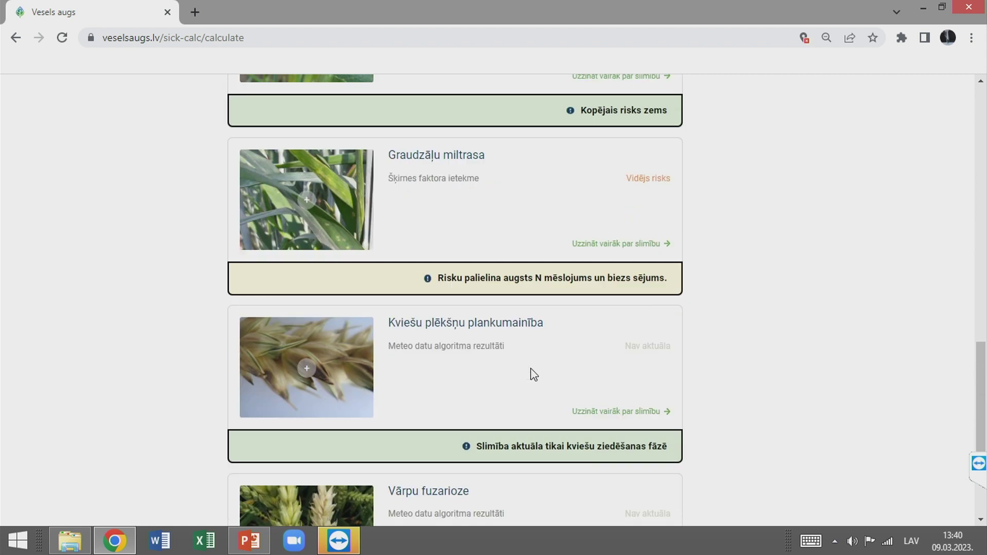
{"action": "scroll", "coordinate": [531, 374], "scroll_direction": "down", "scroll_amount": 3}
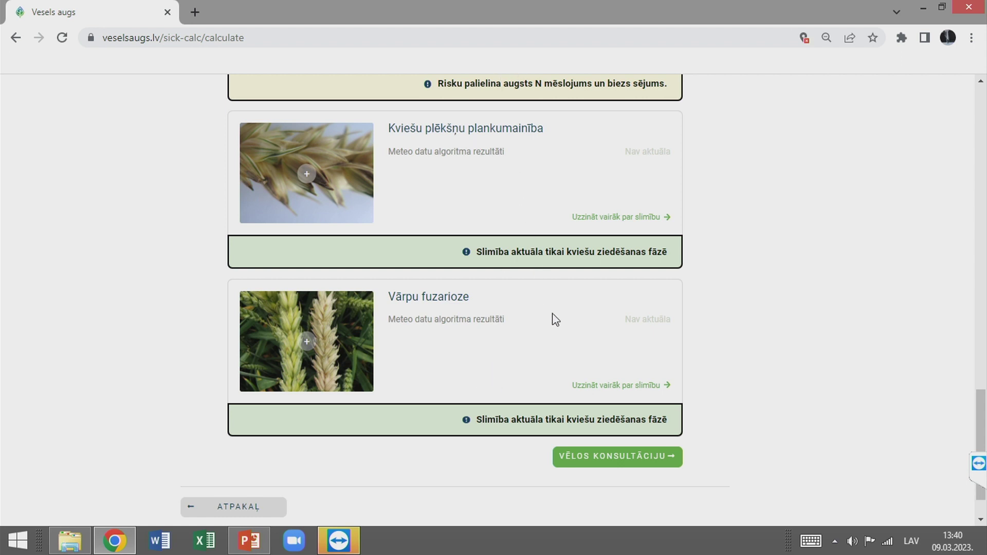
{"action": "scroll", "coordinate": [557, 324], "scroll_direction": "up", "scroll_amount": 15}
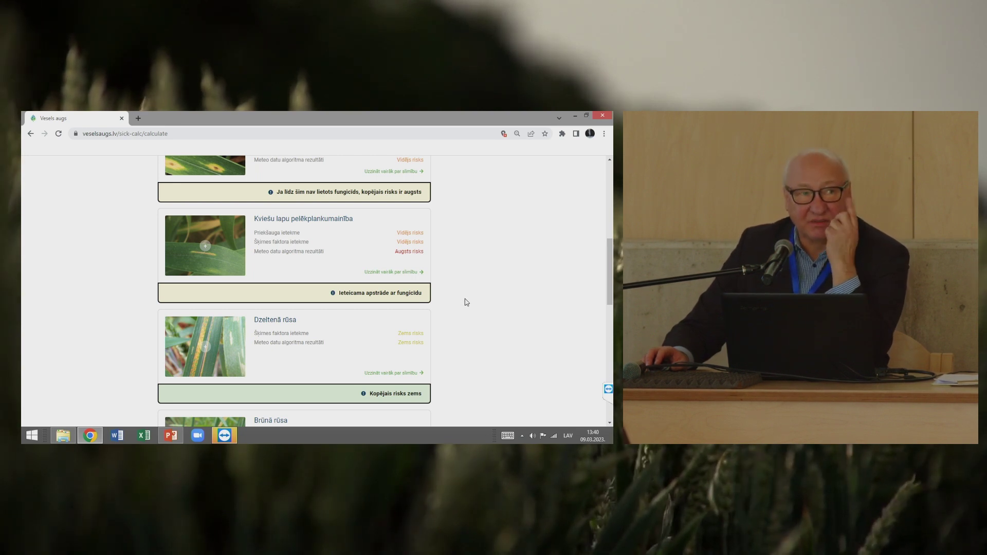
{"action": "scroll", "coordinate": [468, 304], "scroll_direction": "down", "scroll_amount": 2}
{"action": "scroll", "coordinate": [468, 304], "scroll_direction": "down", "scroll_amount": 12}
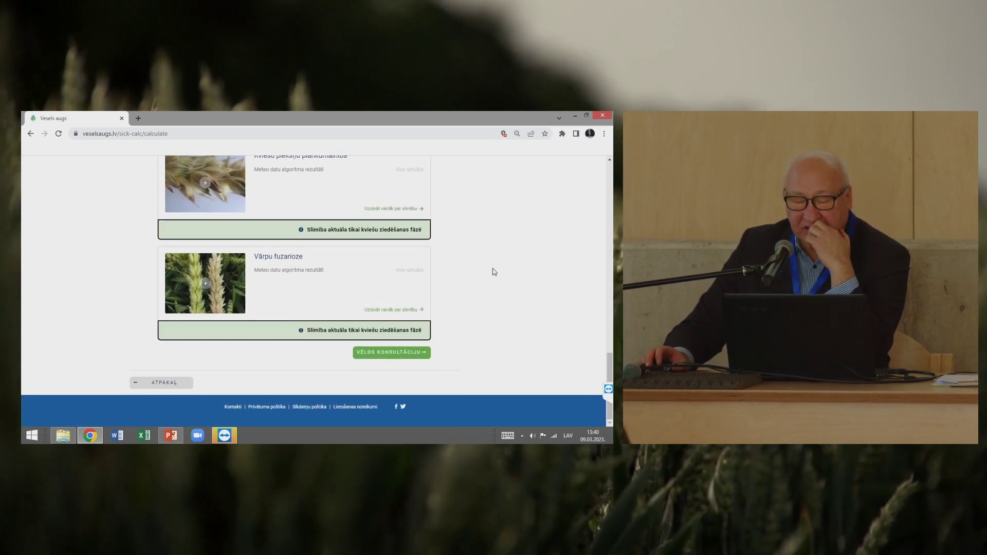
{"action": "scroll", "coordinate": [497, 271], "scroll_direction": "up", "scroll_amount": 6}
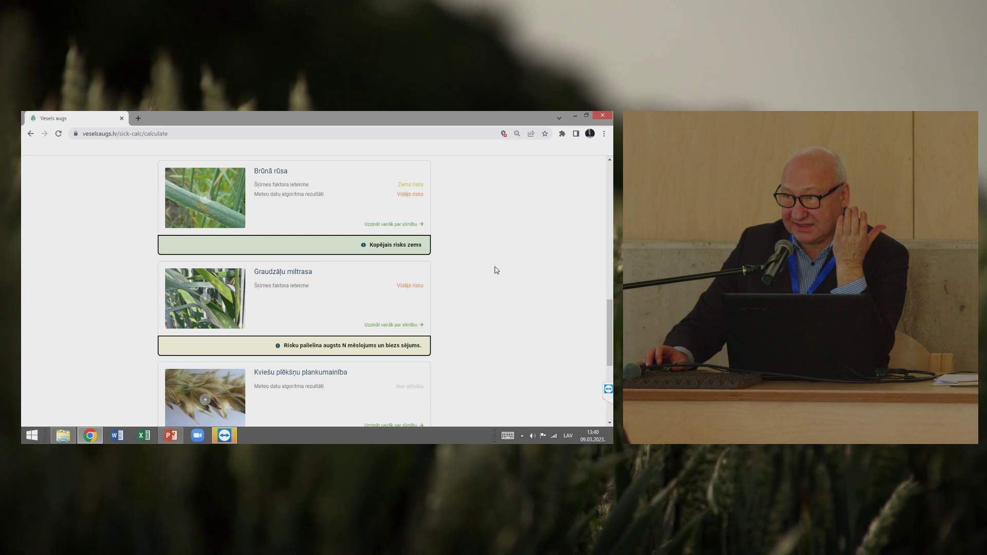
{"action": "scroll", "coordinate": [497, 271], "scroll_direction": "up", "scroll_amount": 5}
{"action": "scroll", "coordinate": [496, 271], "scroll_direction": "up", "scroll_amount": 3}
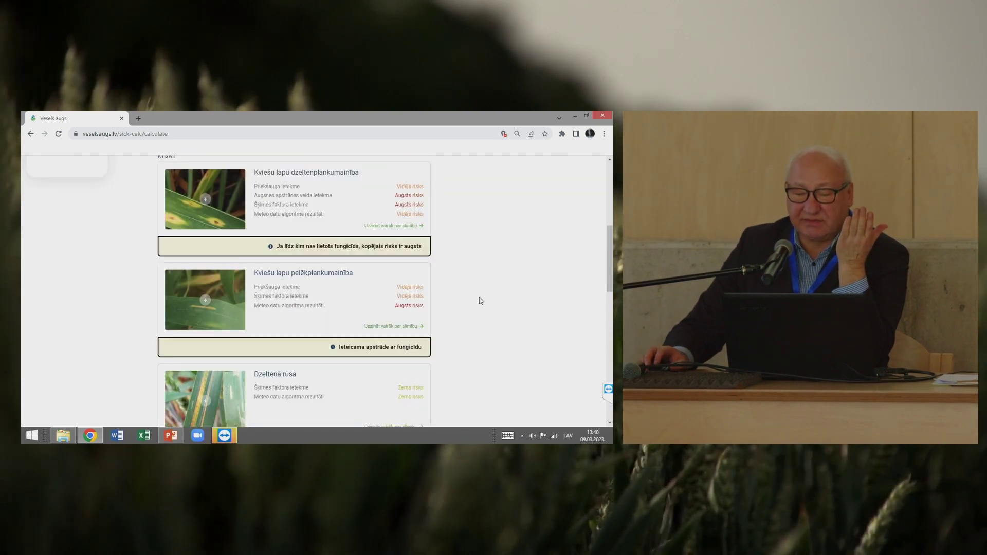
{"action": "scroll", "coordinate": [481, 301], "scroll_direction": "down", "scroll_amount": 1}
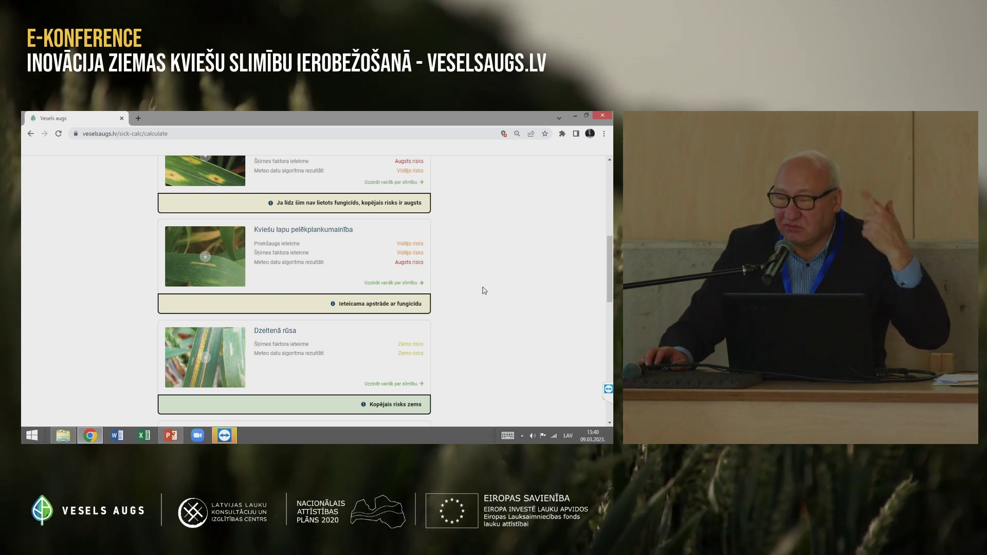
{"action": "scroll", "coordinate": [483, 288], "scroll_direction": "down", "scroll_amount": 6}
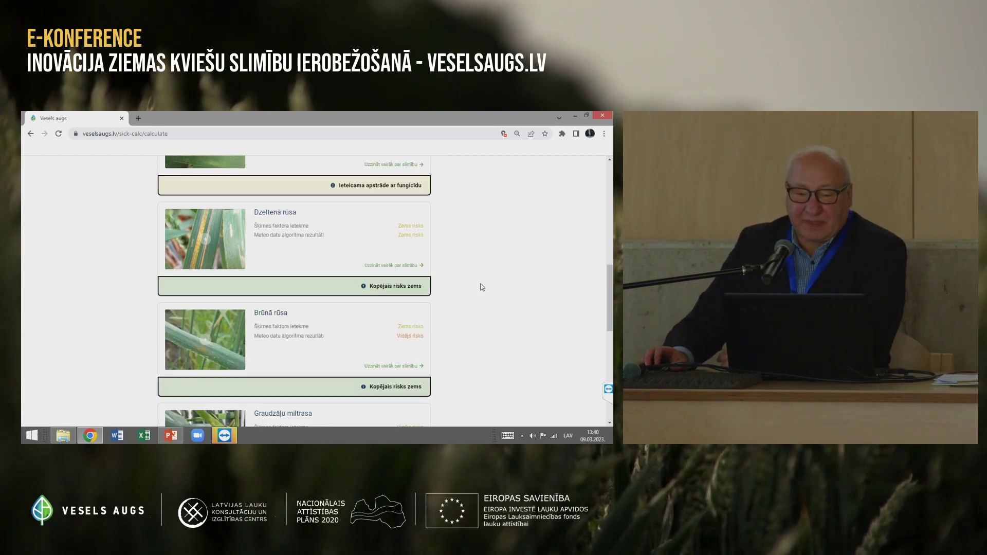
{"action": "scroll", "coordinate": [481, 287], "scroll_direction": "down", "scroll_amount": 3}
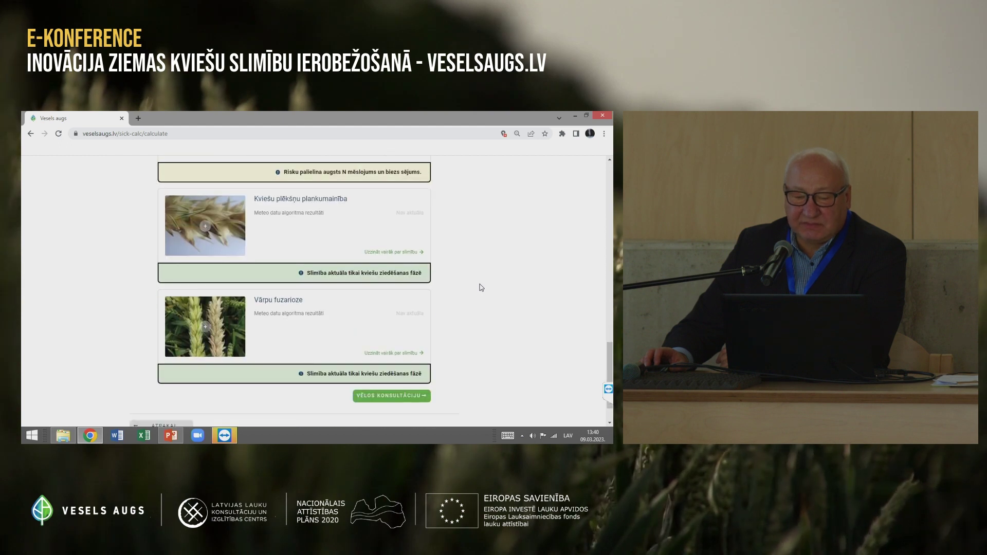
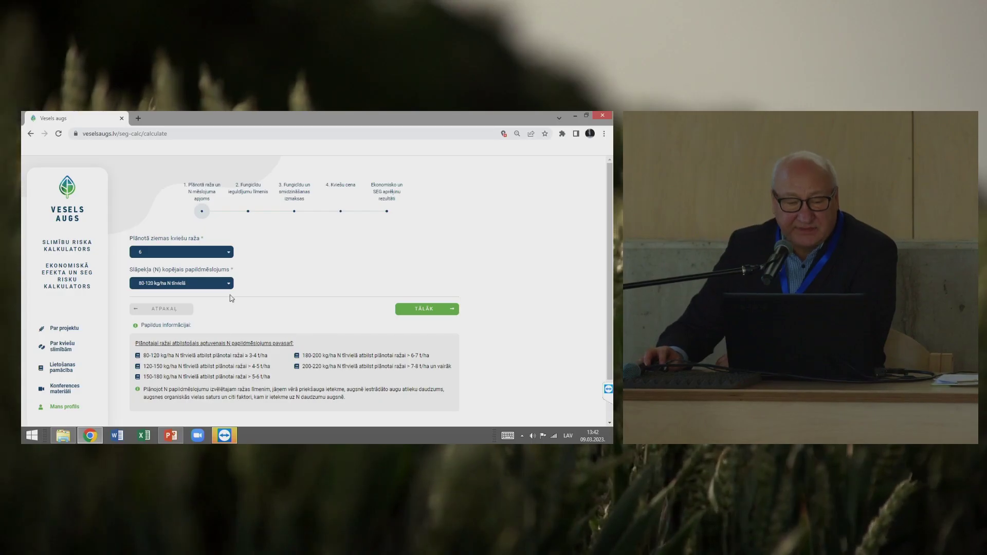
Set the total nitrogen top-dressing to 150-180 kg/ha N tīrvielā and continue to the fungicide investment level
{"action": "left_click", "coordinate": [230, 286]}
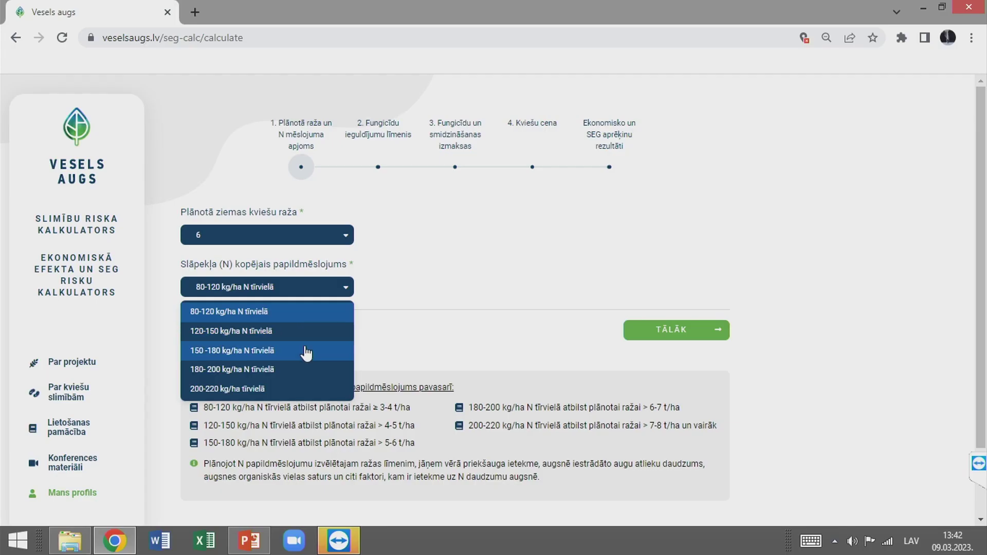
{"action": "left_click", "coordinate": [307, 352]}
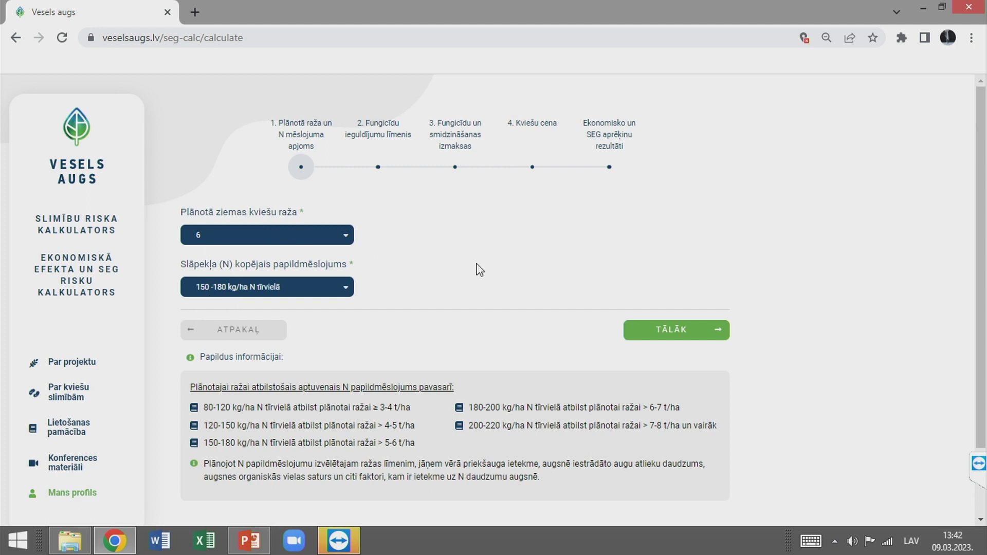
{"action": "left_click", "coordinate": [688, 334]}
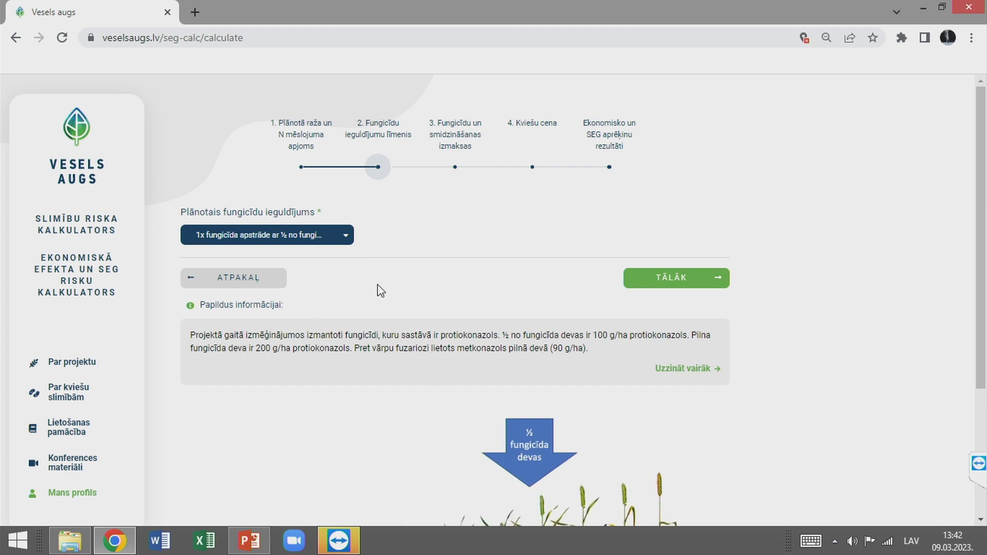
Look over the available planned fungicide investment options and the growth stage diagram without changing the selection
{"action": "scroll", "coordinate": [355, 295], "scroll_direction": "down", "scroll_amount": 2}
{"action": "left_click", "coordinate": [337, 167]}
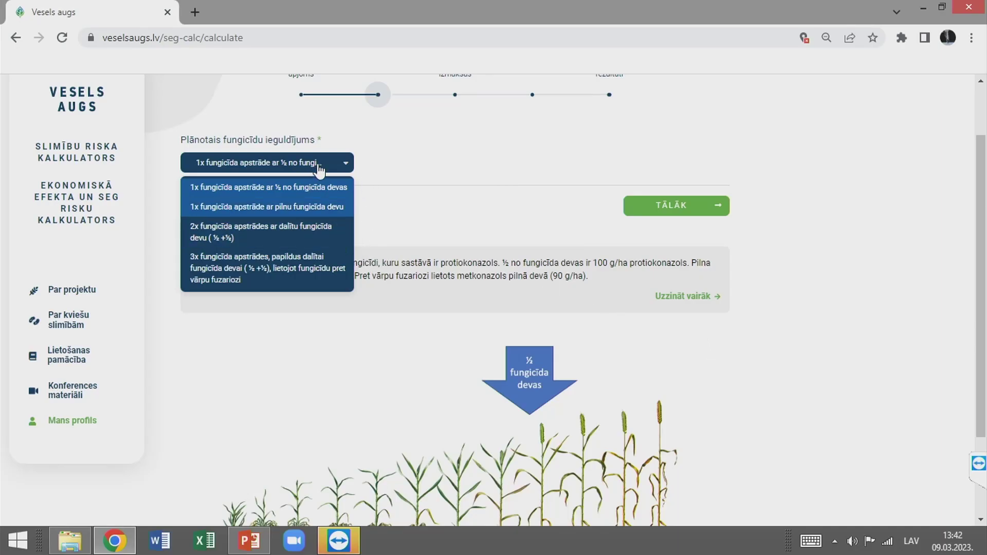
{"action": "left_click", "coordinate": [319, 164]}
Open the detailed information on fungicides and active substances, examine the efficacy table against wheat diseases, and close it
{"action": "left_click", "coordinate": [701, 299]}
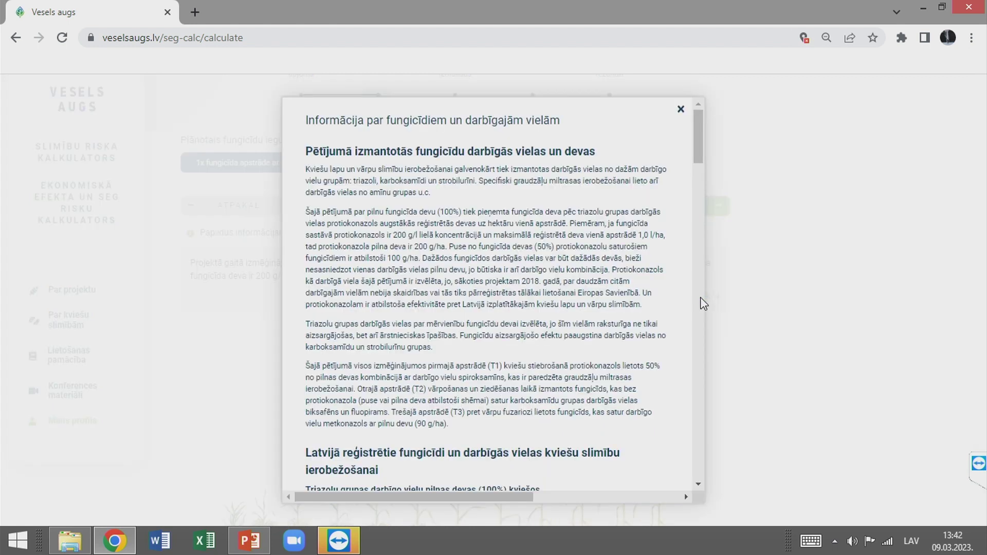
{"action": "left_click_drag", "start_coordinate": [698, 146], "coordinate": [691, 384]}
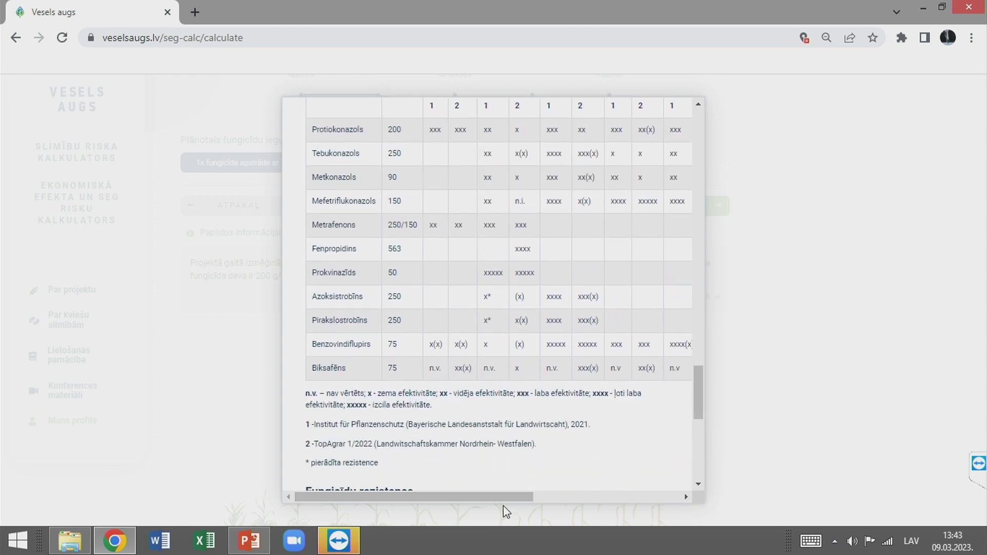
{"action": "mouse_move", "coordinate": [520, 498]}
{"action": "left_mouse_down"}
{"action": "mouse_move", "coordinate": [655, 509]}
{"action": "mouse_move", "coordinate": [507, 498]}
{"action": "left_mouse_up"}
{"action": "scroll", "coordinate": [468, 374], "scroll_direction": "up", "scroll_amount": 1}
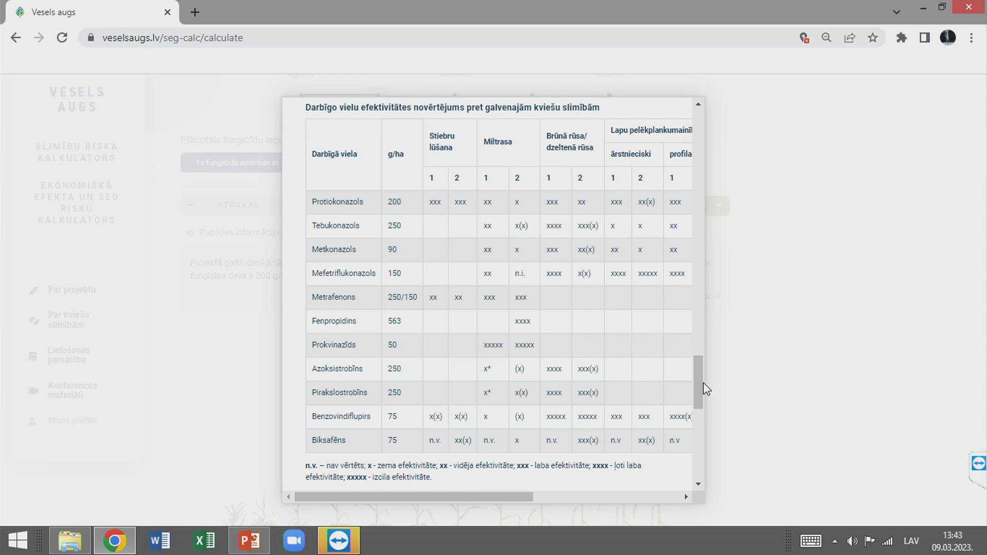
{"action": "left_click_drag", "start_coordinate": [693, 388], "coordinate": [708, 110]}
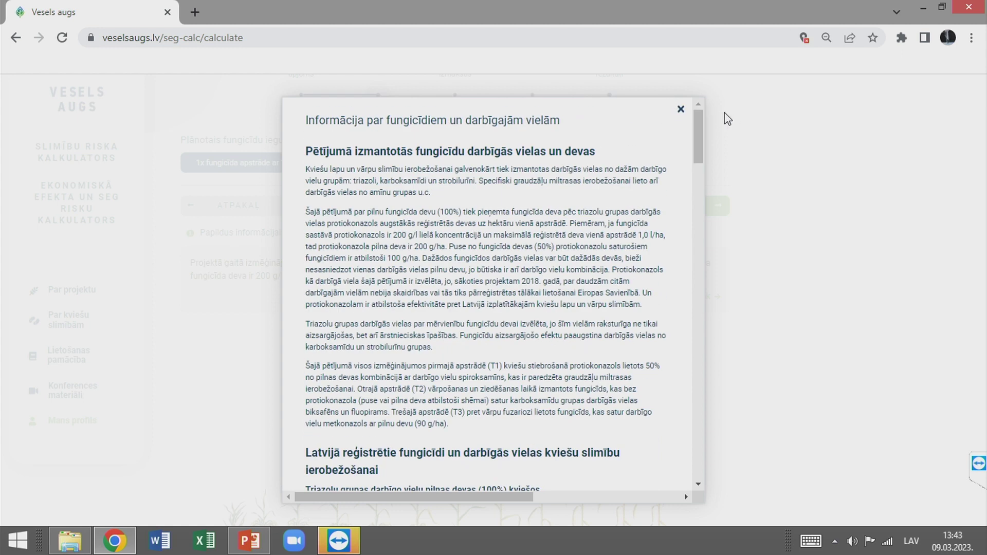
{"action": "left_click", "coordinate": [681, 110]}
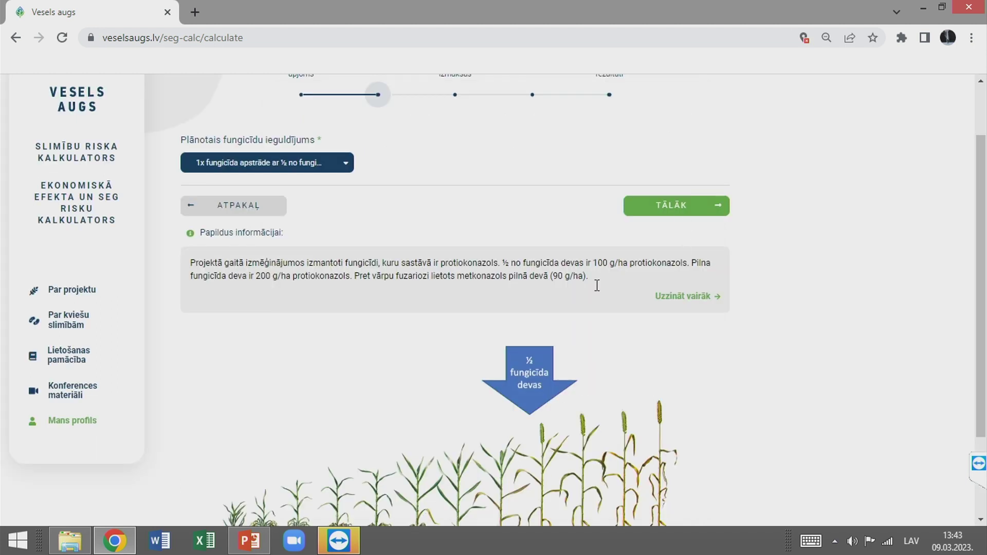
Set the planned fungicide investment to two treatments with a split dose (½ + ½) and continue to the fungicide and spraying costs
{"action": "scroll", "coordinate": [237, 331], "scroll_direction": "down", "scroll_amount": 1}
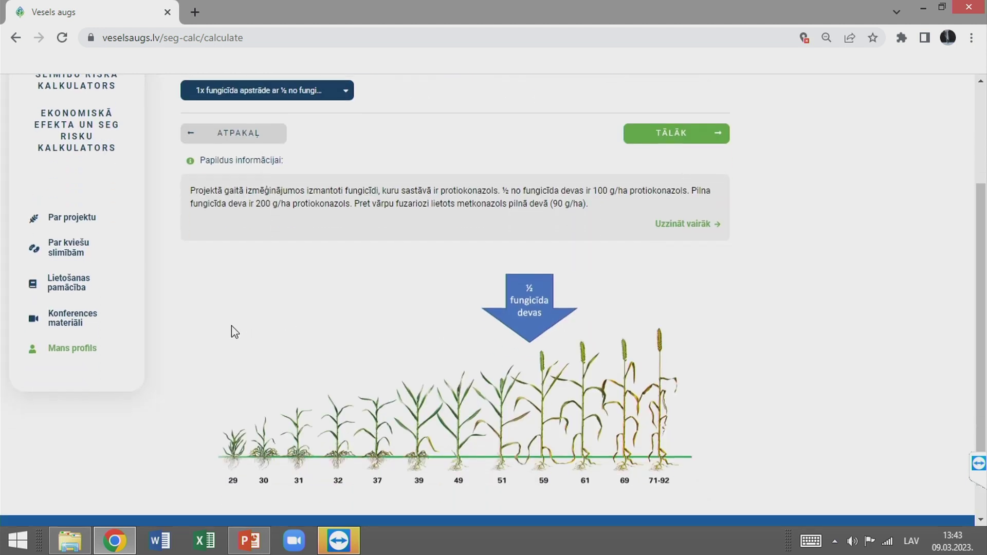
{"action": "left_click", "coordinate": [341, 93]}
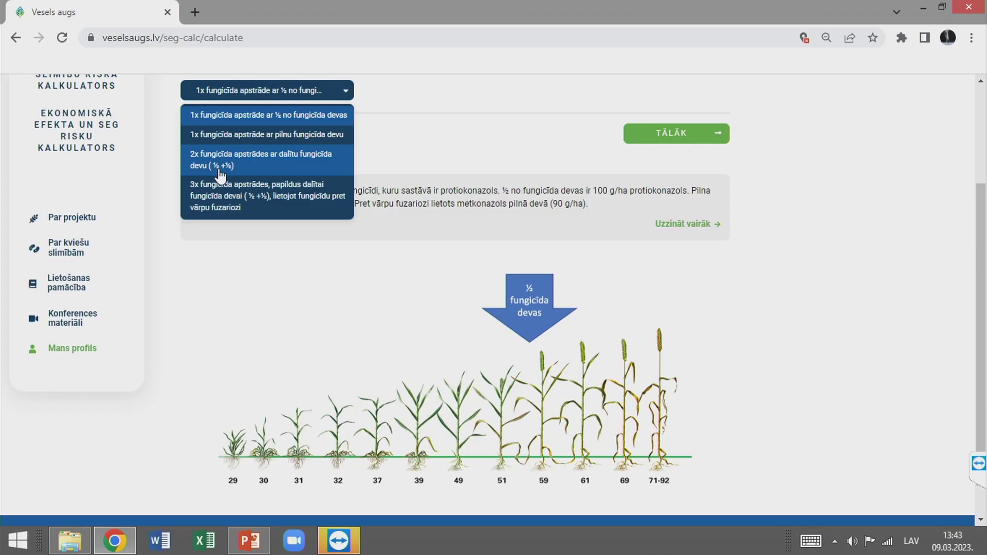
{"action": "left_click", "coordinate": [220, 174]}
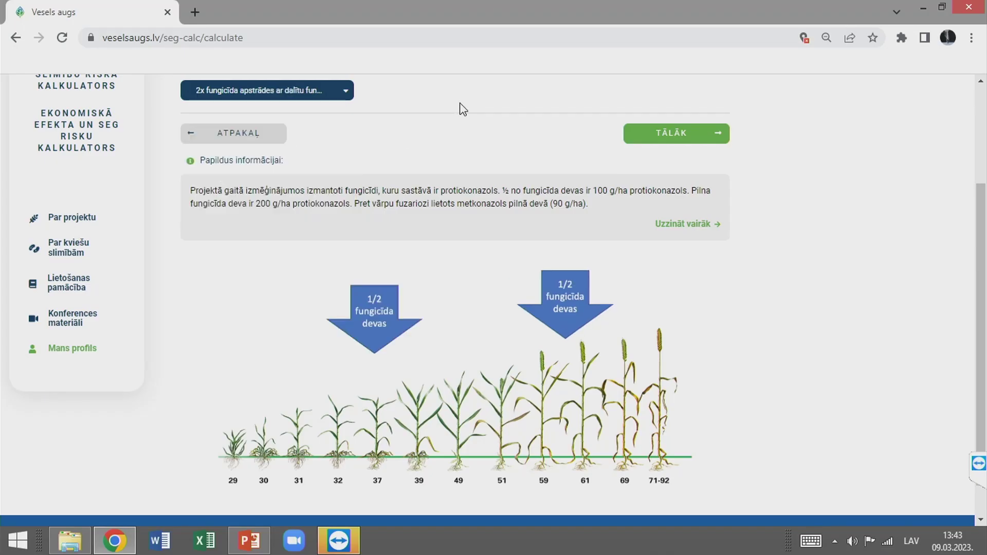
{"action": "left_click", "coordinate": [345, 91]}
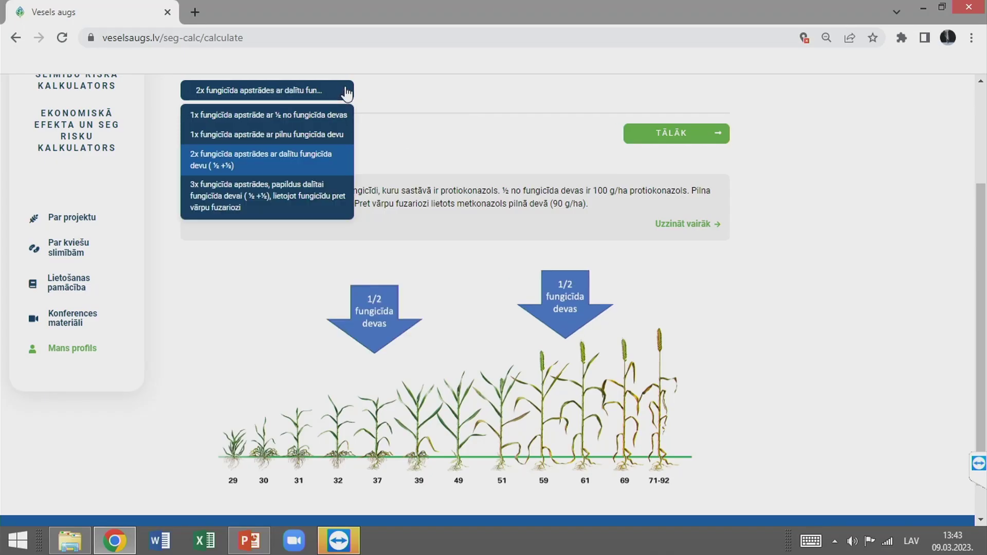
{"action": "left_click", "coordinate": [346, 88]}
{"action": "left_click", "coordinate": [348, 96]}
{"action": "left_click", "coordinate": [352, 97]}
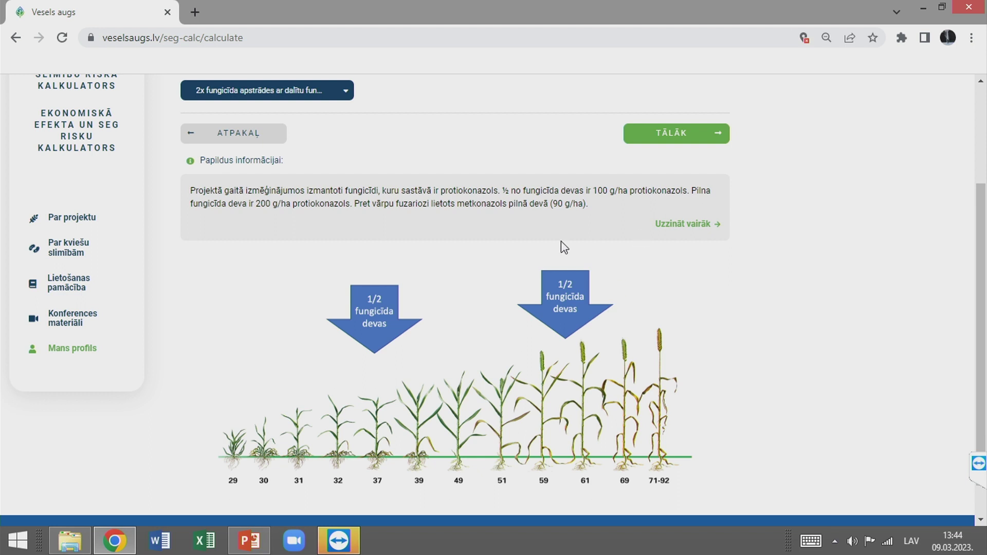
{"action": "left_click", "coordinate": [691, 139]}
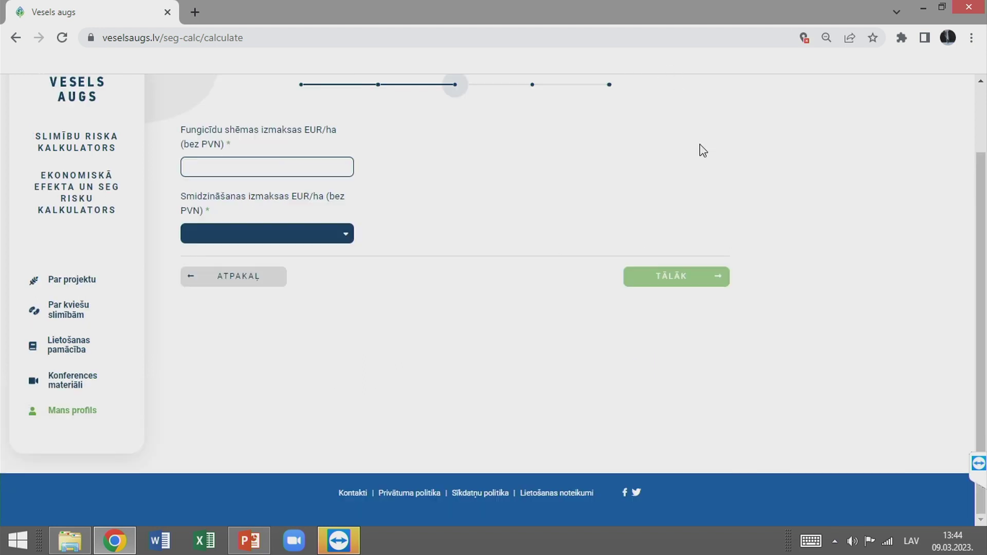
Base the spraying costs on Reālās smidzināšanas izmaksas and set the fungicide scheme cost to 48 EUR/ha
{"action": "left_click", "coordinate": [218, 174]}
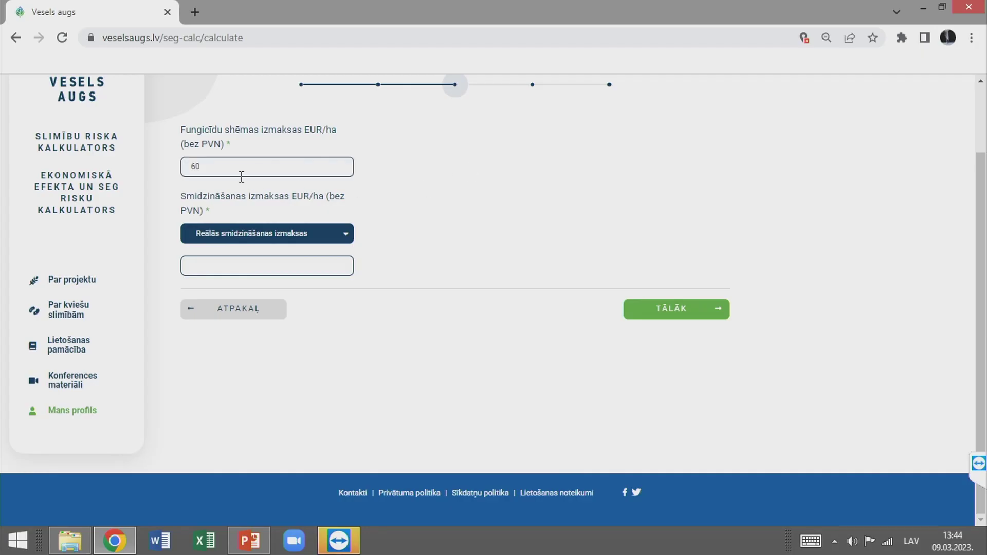
{"action": "left_click_drag", "start_coordinate": [238, 170], "coordinate": [181, 185]}
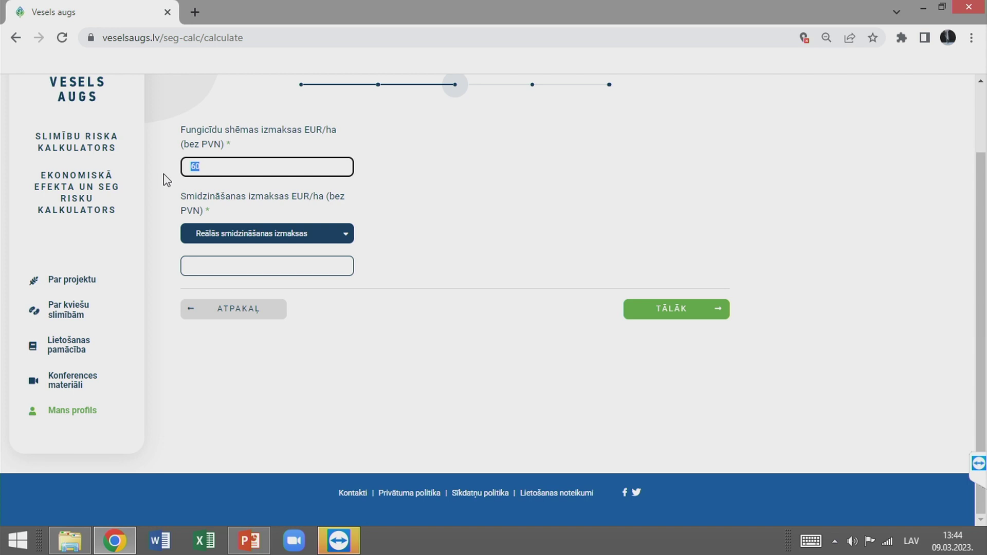
{"action": "type", "text": "48"}
{"action": "left_click", "coordinate": [441, 162]}
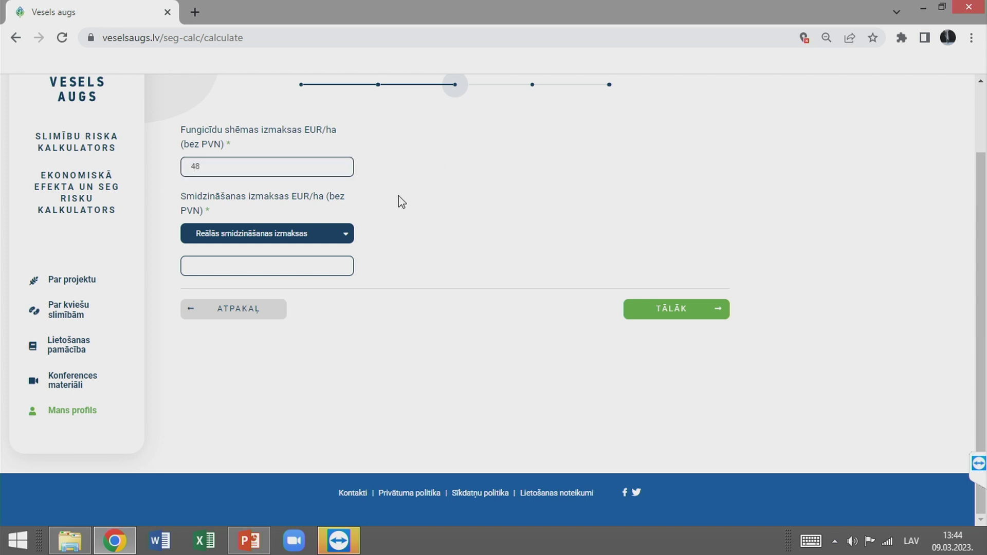
Enter 10 EUR/ha as the real spraying cost
{"action": "left_click", "coordinate": [345, 238]}
{"action": "left_click", "coordinate": [346, 240]}
{"action": "left_click", "coordinate": [259, 270]}
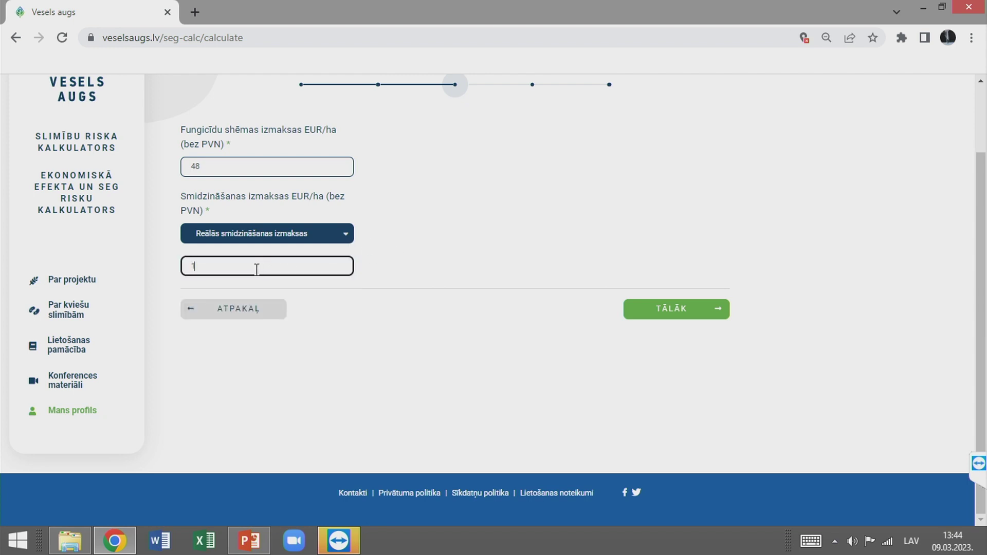
{"action": "type", "text": "10"}
Try the spraying cost options Nerēķināt smidzināšanas izmaksas and Rēķināt smidzināšanas izmaksas ar LLKC datiem, and return to Reālās smidzināšanas izmaksas
{"action": "left_click", "coordinate": [352, 234]}
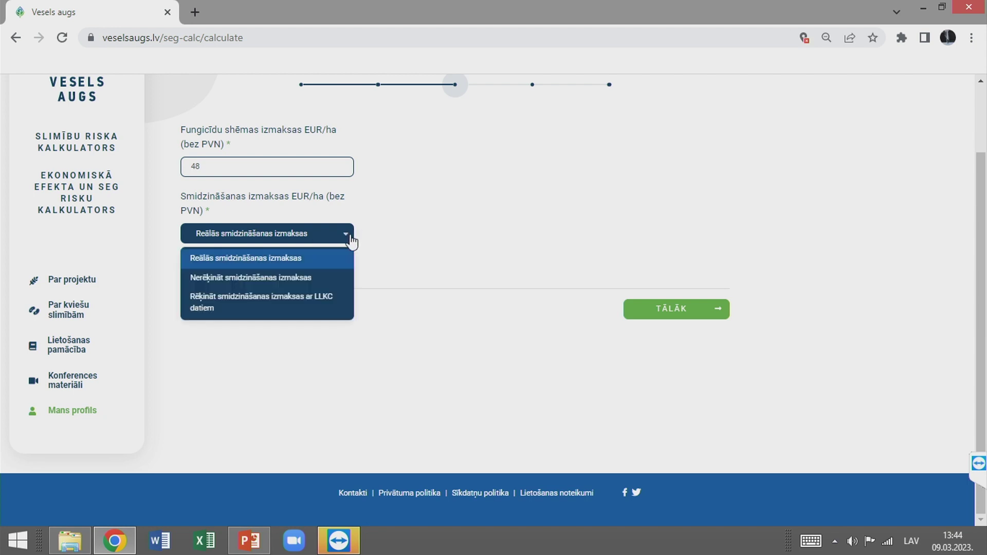
{"action": "left_click", "coordinate": [320, 277]}
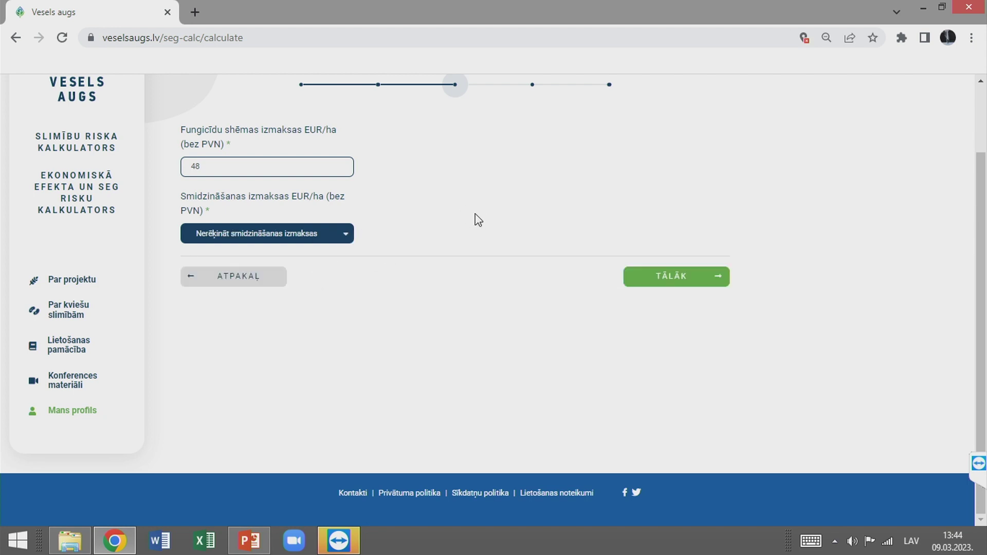
{"action": "left_click", "coordinate": [344, 239]}
{"action": "left_click", "coordinate": [318, 308]}
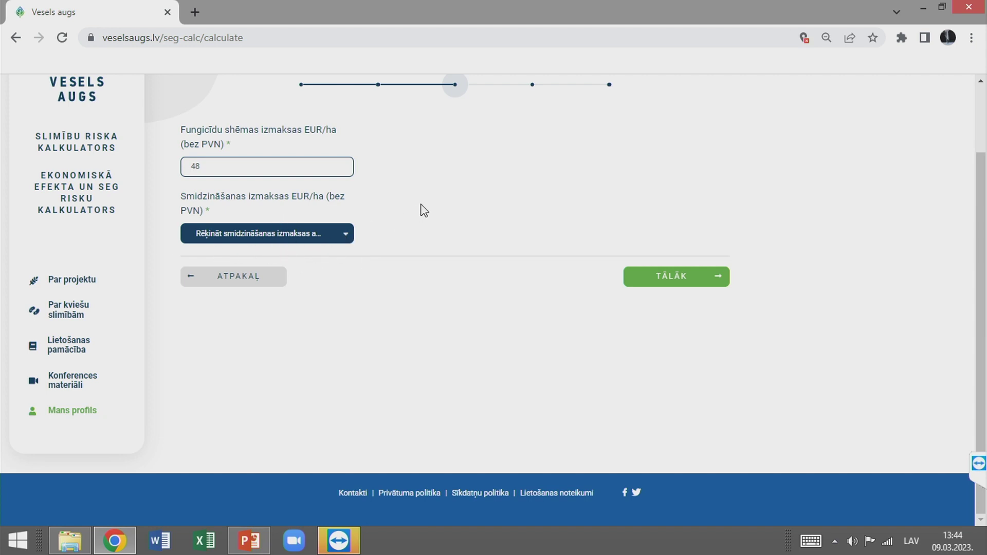
{"action": "left_click", "coordinate": [349, 238]}
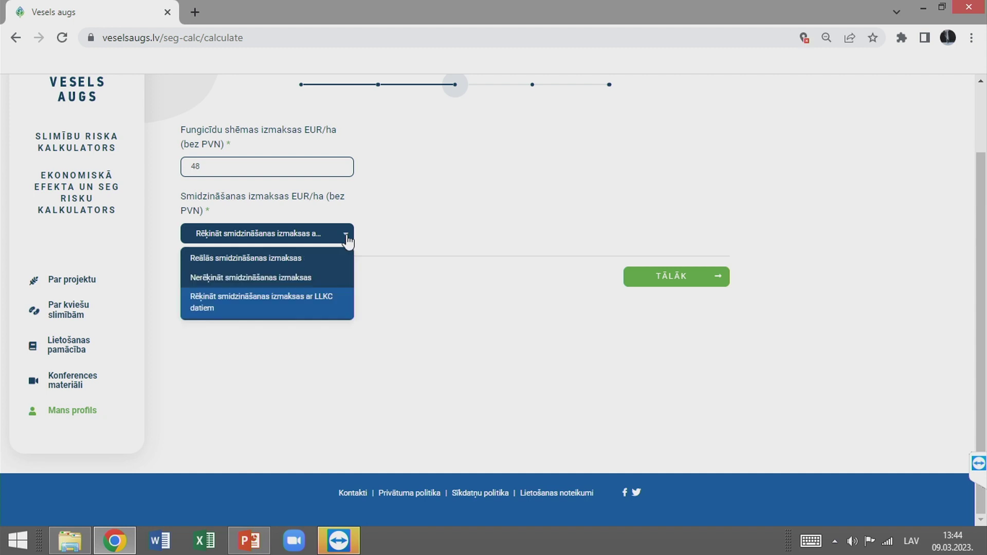
{"action": "left_click", "coordinate": [317, 260]}
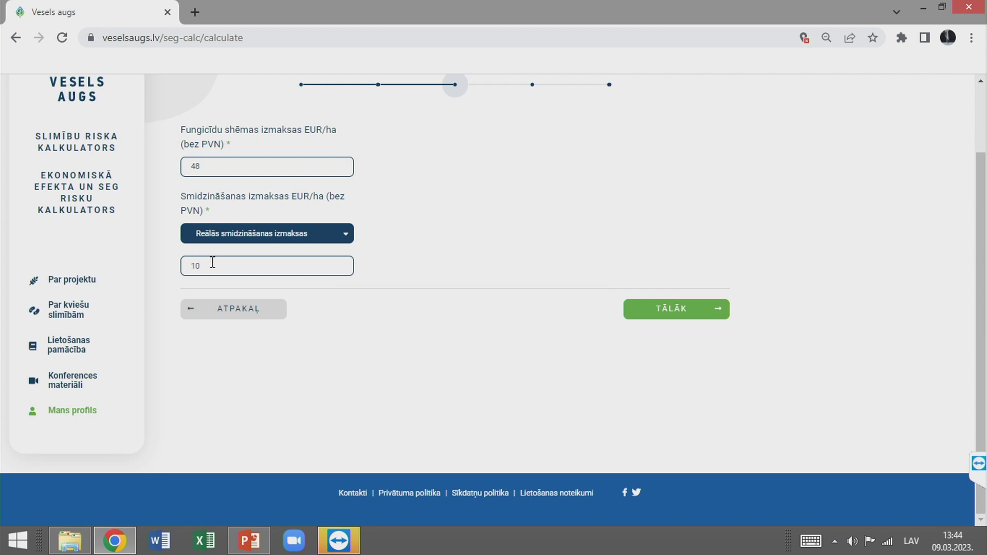
Set the real spraying cost to 15 EUR/ha and continue to the wheat price
{"action": "left_click_drag", "start_coordinate": [211, 266], "coordinate": [190, 267]}
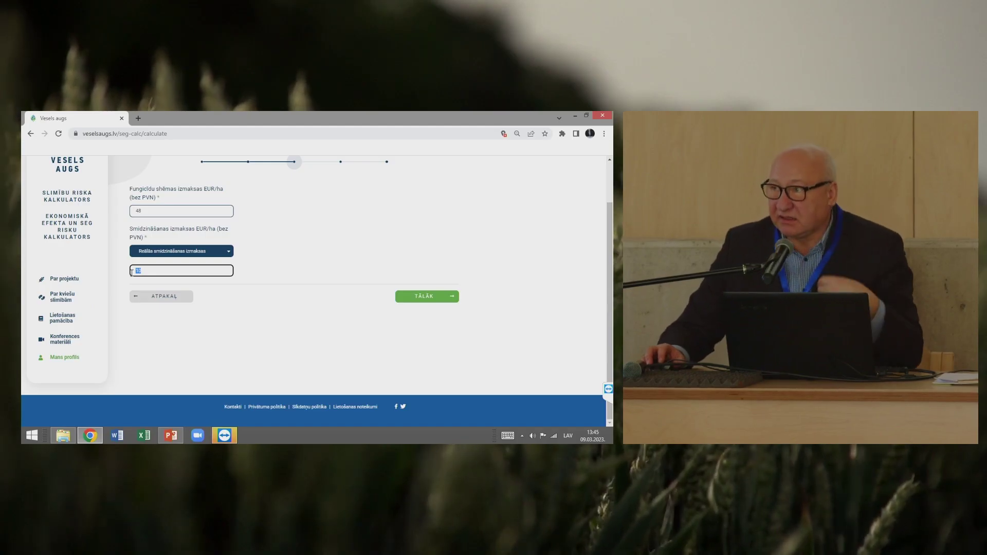
{"action": "left_click", "coordinate": [289, 247]}
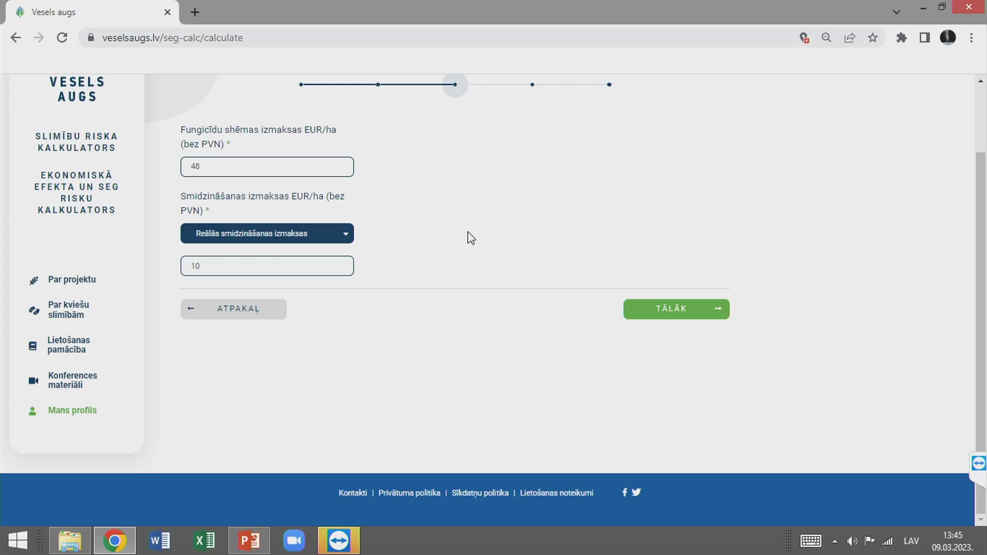
{"action": "left_click", "coordinate": [210, 265]}
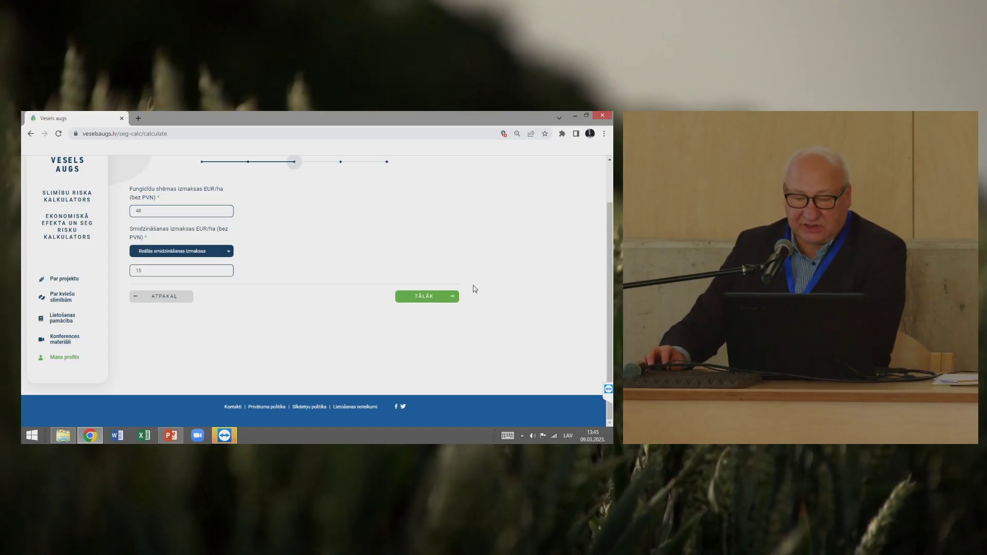
{"action": "left_click", "coordinate": [448, 296]}
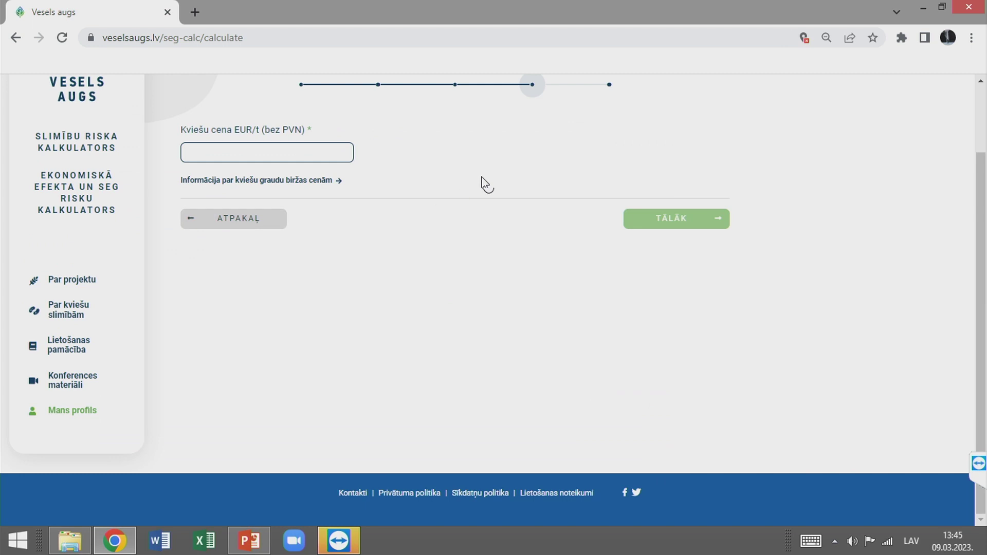
Set the wheat price to 270 EUR/t excluding VAT and continue to the economic and GHG calculation results
{"action": "left_click", "coordinate": [225, 153]}
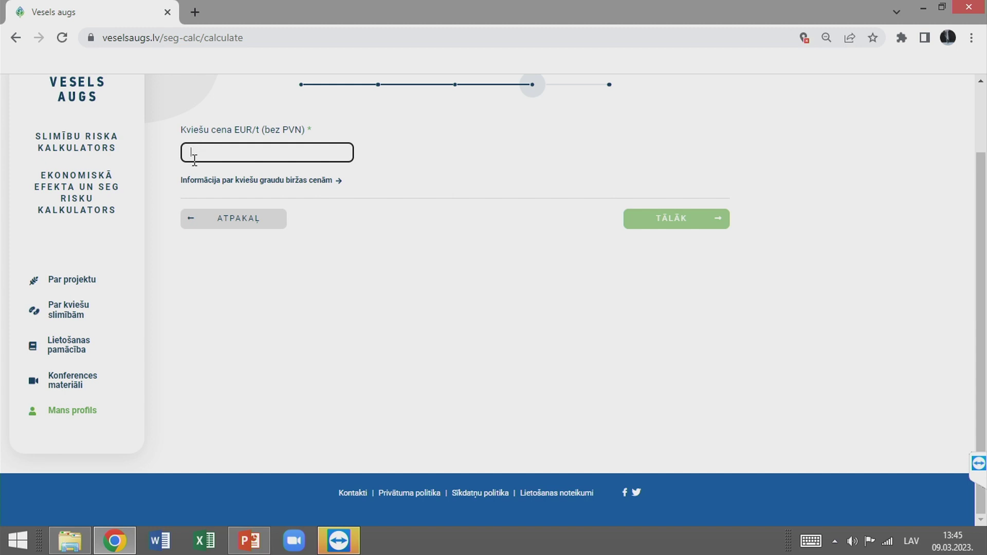
{"action": "type", "text": "270"}
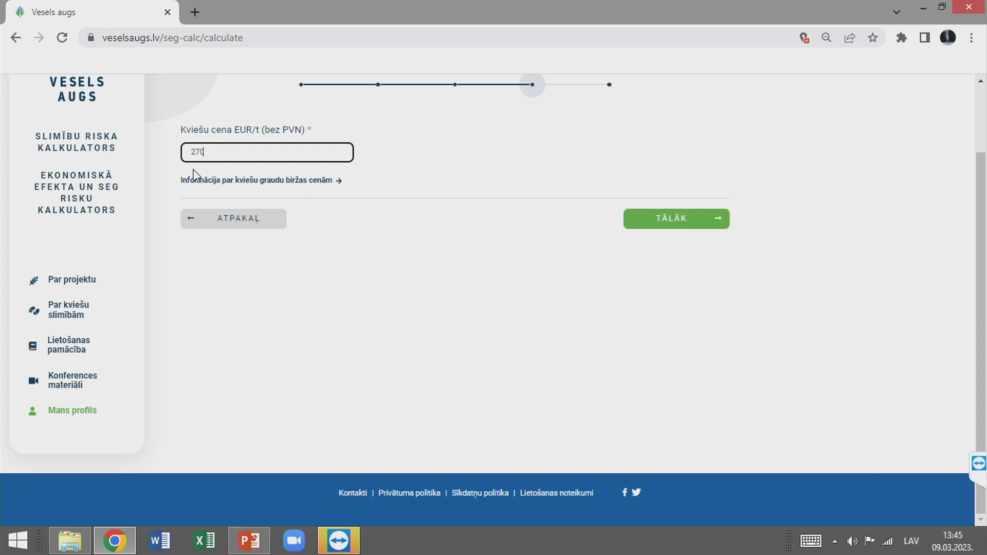
{"action": "left_click", "coordinate": [473, 140]}
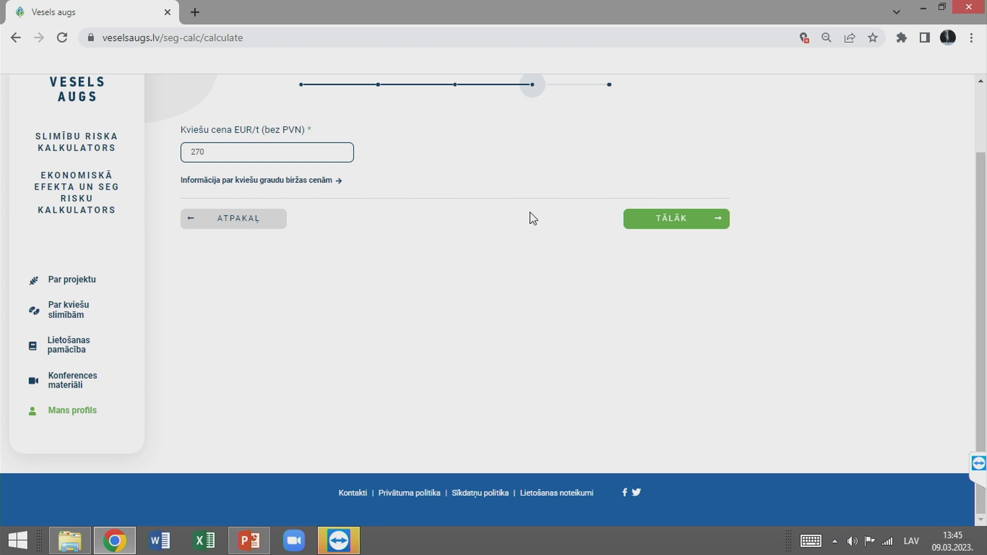
{"action": "scroll", "coordinate": [530, 226], "scroll_direction": "up", "scroll_amount": 2}
{"action": "left_click", "coordinate": [680, 294]}
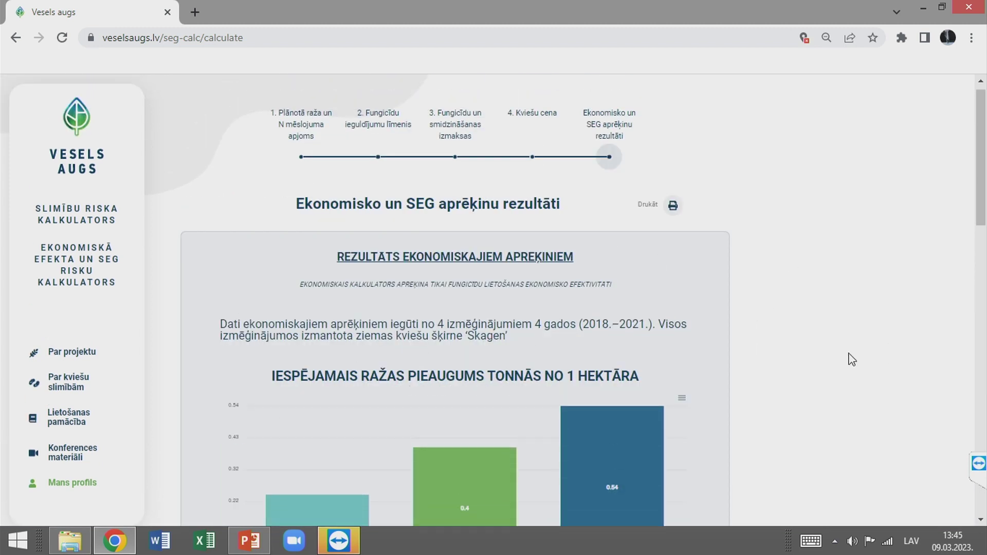
Examine the possible yield increase per hectare chart for the pessimistic, moderate and optimistic scenarios
{"action": "scroll", "coordinate": [776, 235], "scroll_direction": "down", "scroll_amount": 3}
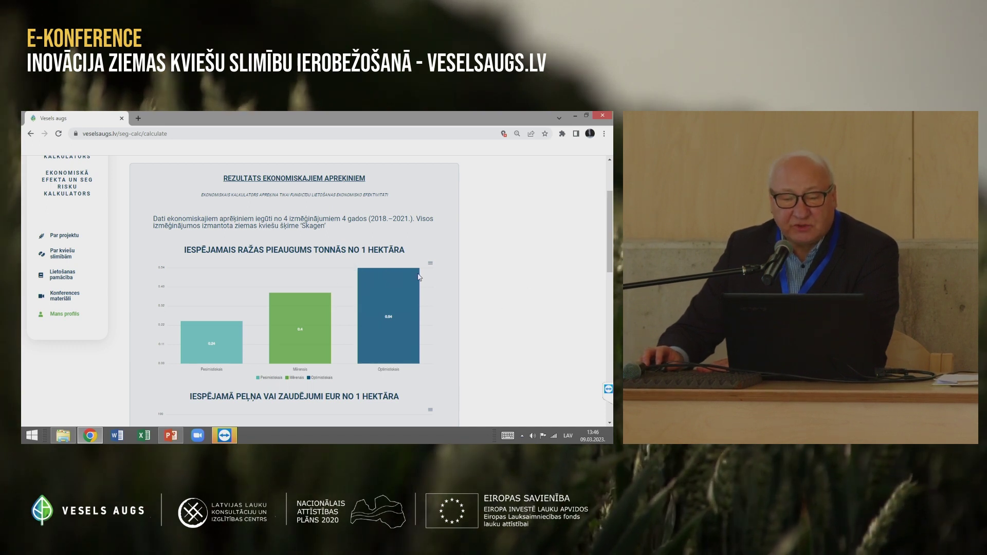
{"action": "mouse_move", "coordinate": [365, 308]}
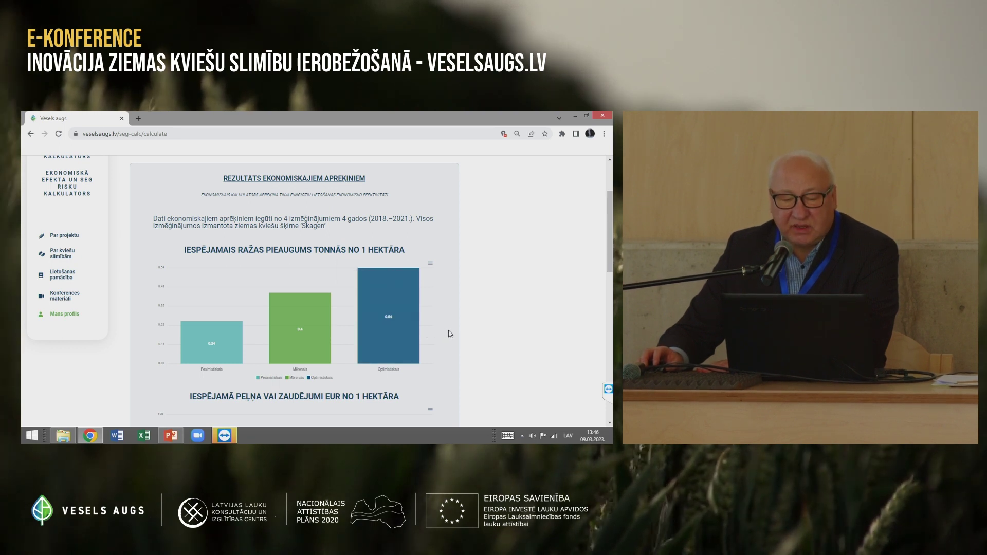
{"action": "mouse_move", "coordinate": [189, 323]}
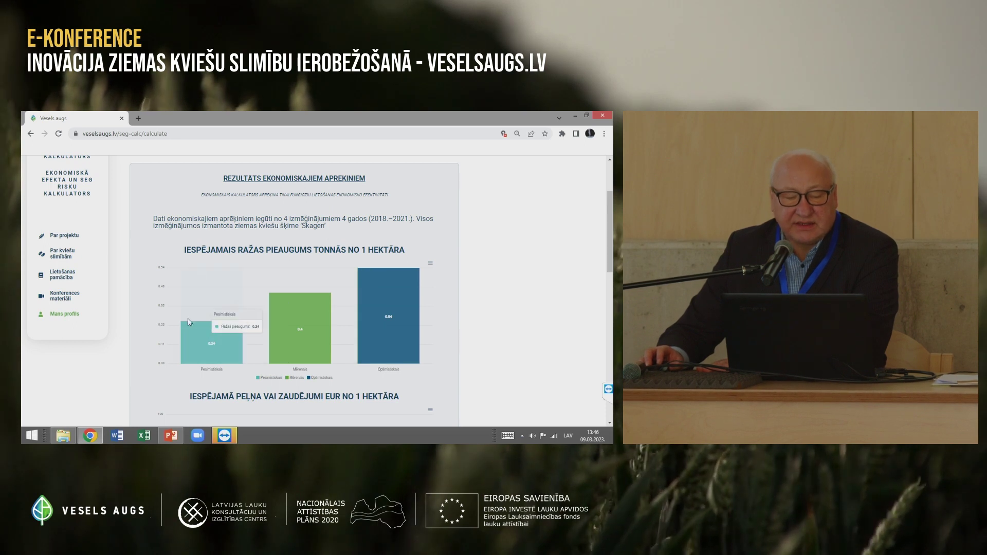
{"action": "scroll", "coordinate": [147, 317], "scroll_direction": "down", "scroll_amount": 1}
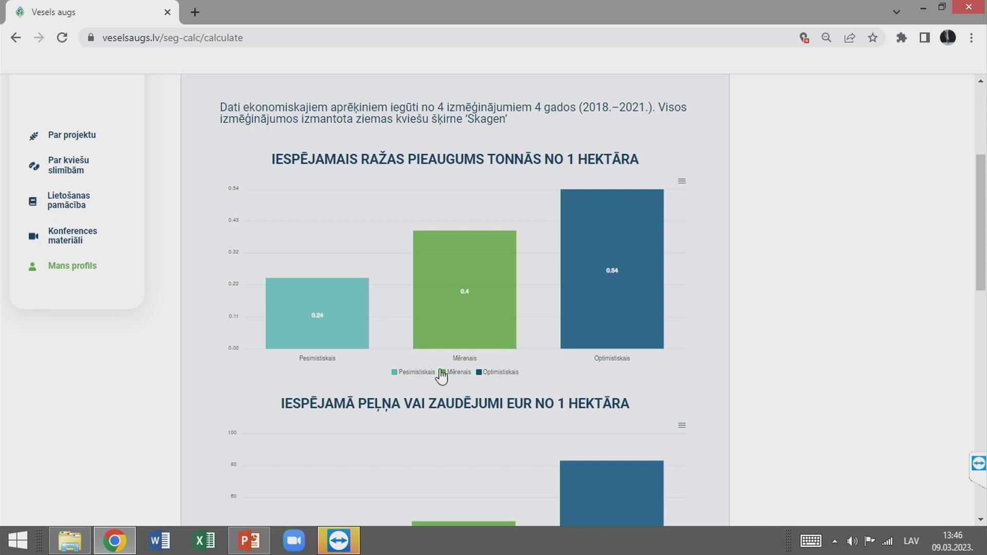
{"action": "mouse_move", "coordinate": [459, 297]}
{"action": "mouse_move", "coordinate": [274, 296]}
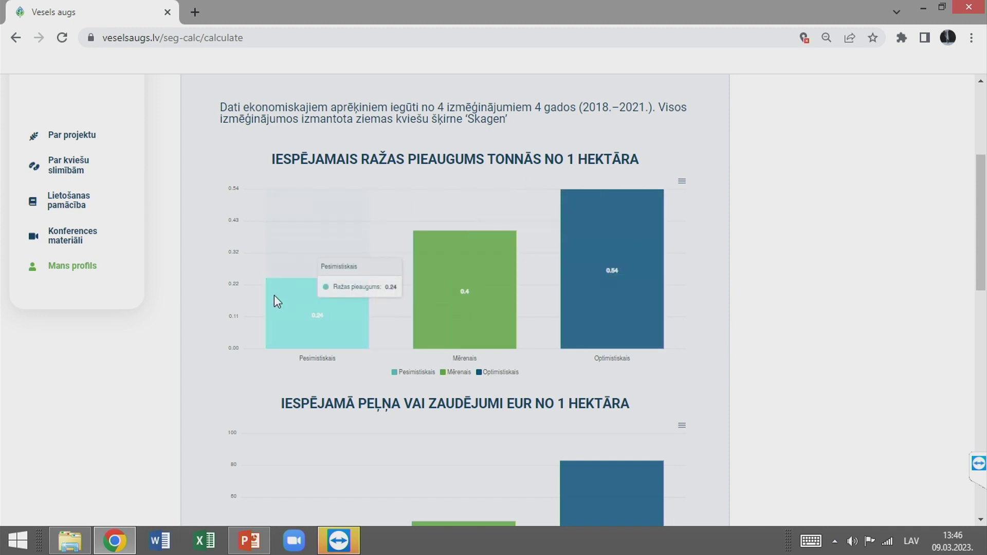